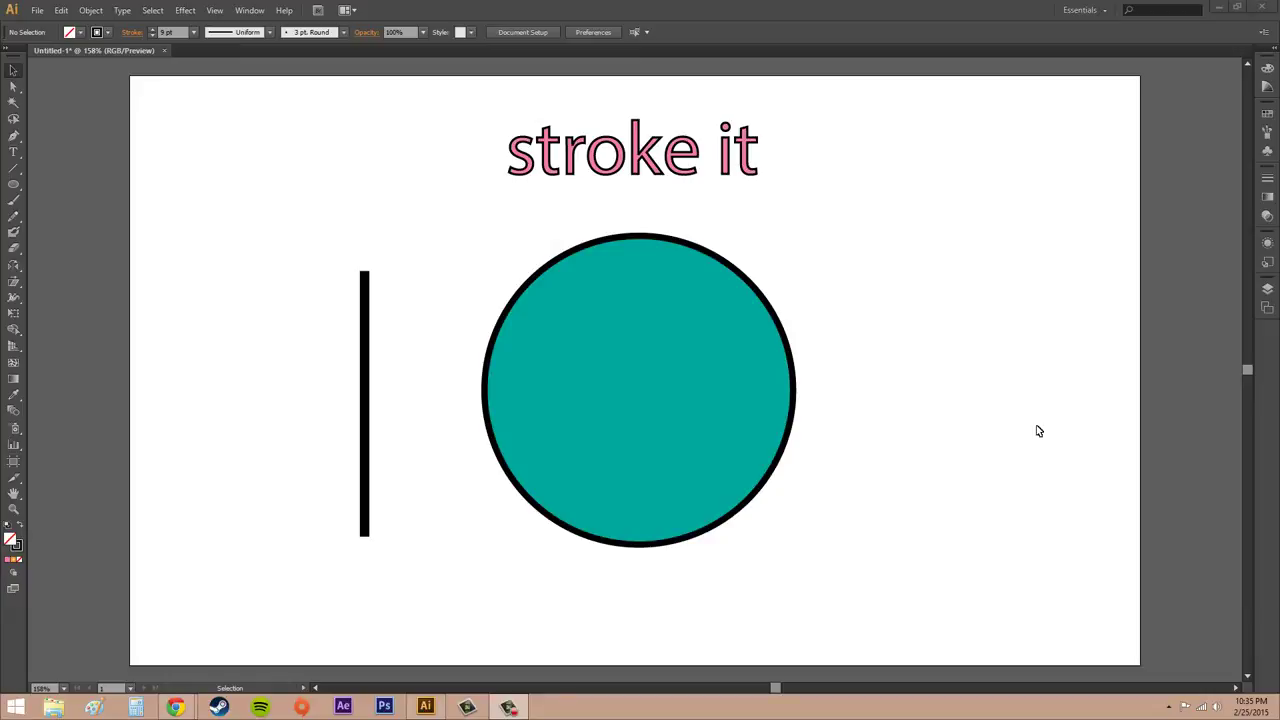
Bring up the Stroke panel from the Window menu and expand it to show all options
left_click(250, 10)
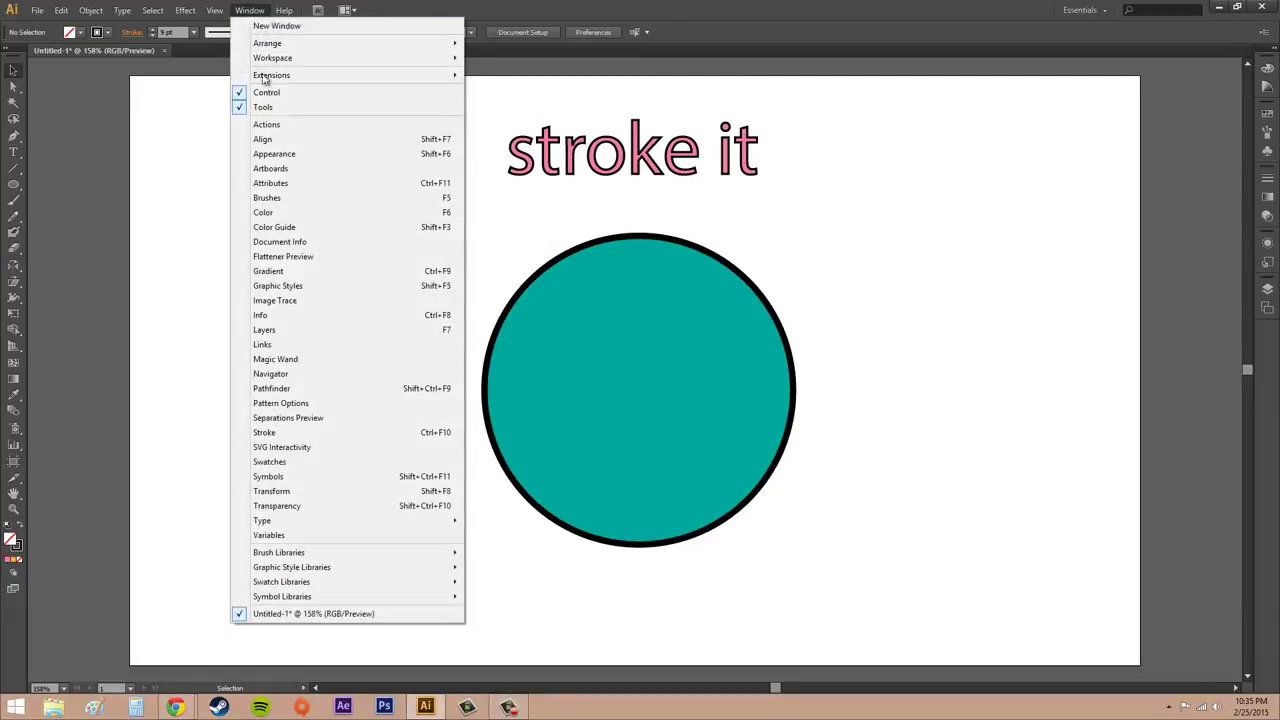
left_click(275, 432)
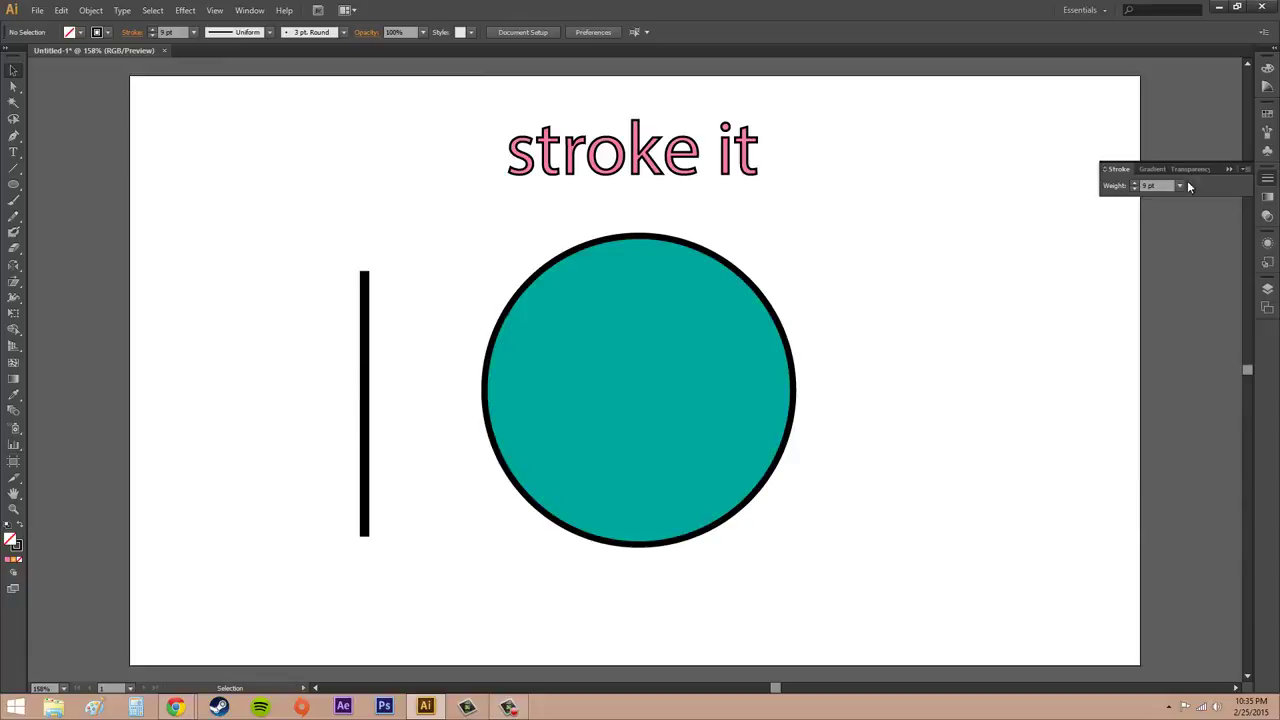
left_click(1246, 170)
left_click(1246, 169)
left_click(1215, 172)
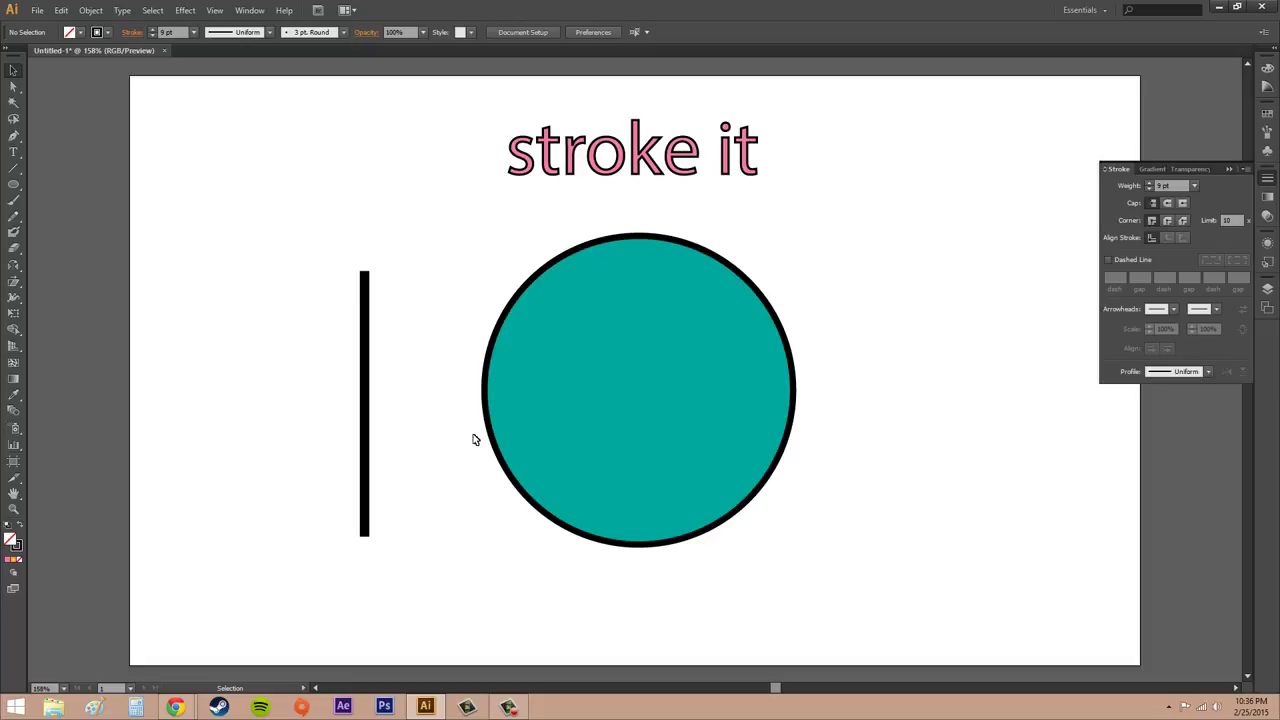
left_click(366, 292)
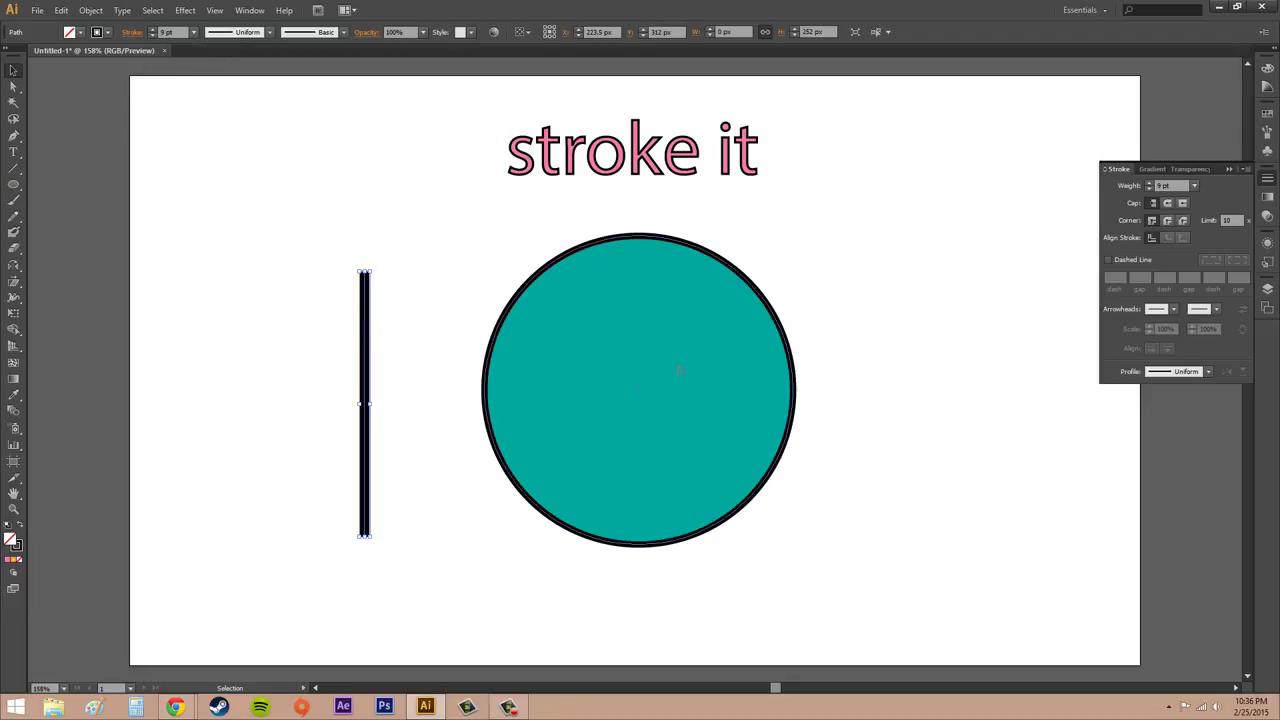
left_click(663, 293)
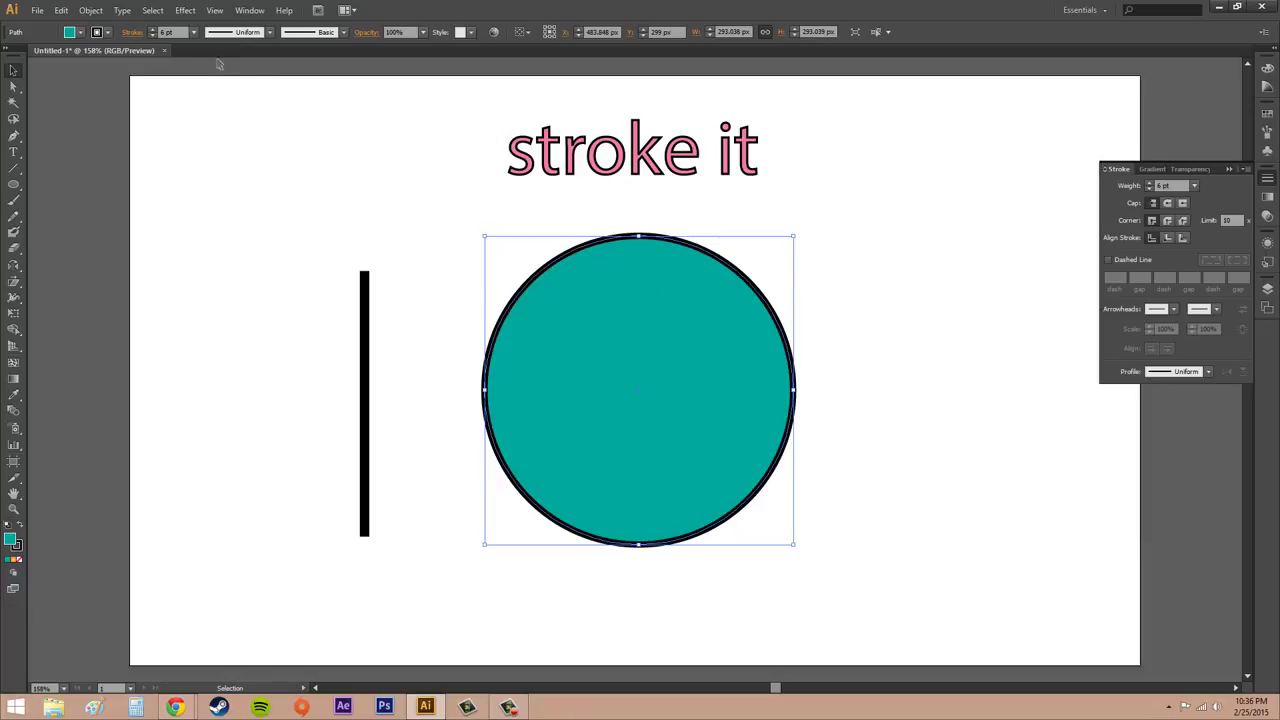
left_click(612, 152)
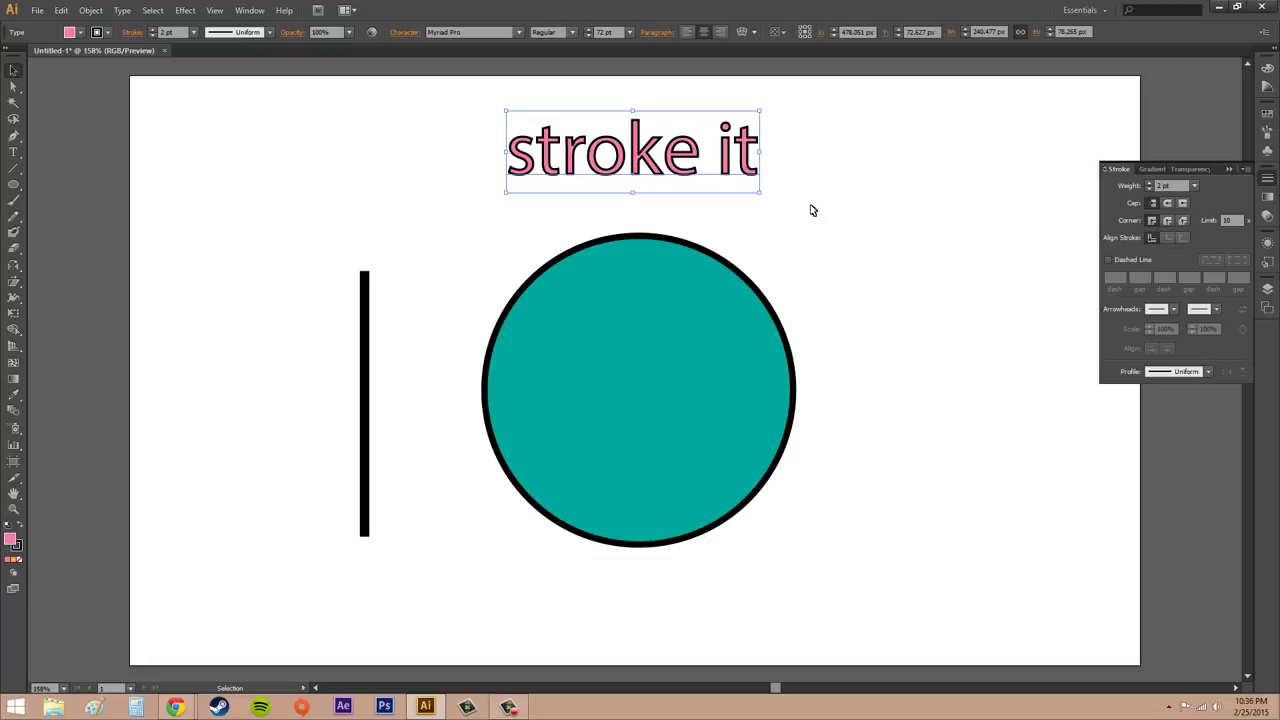
left_click(895, 230)
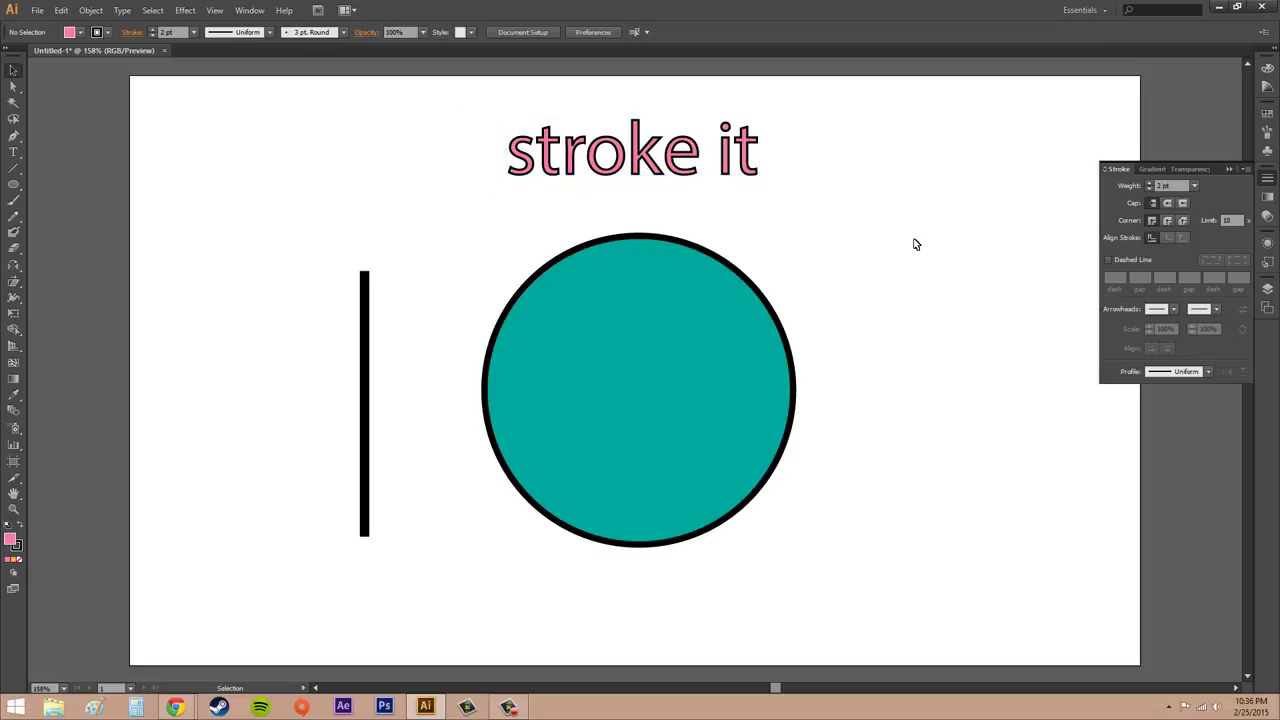
left_click(509, 707)
left_click(1121, 508)
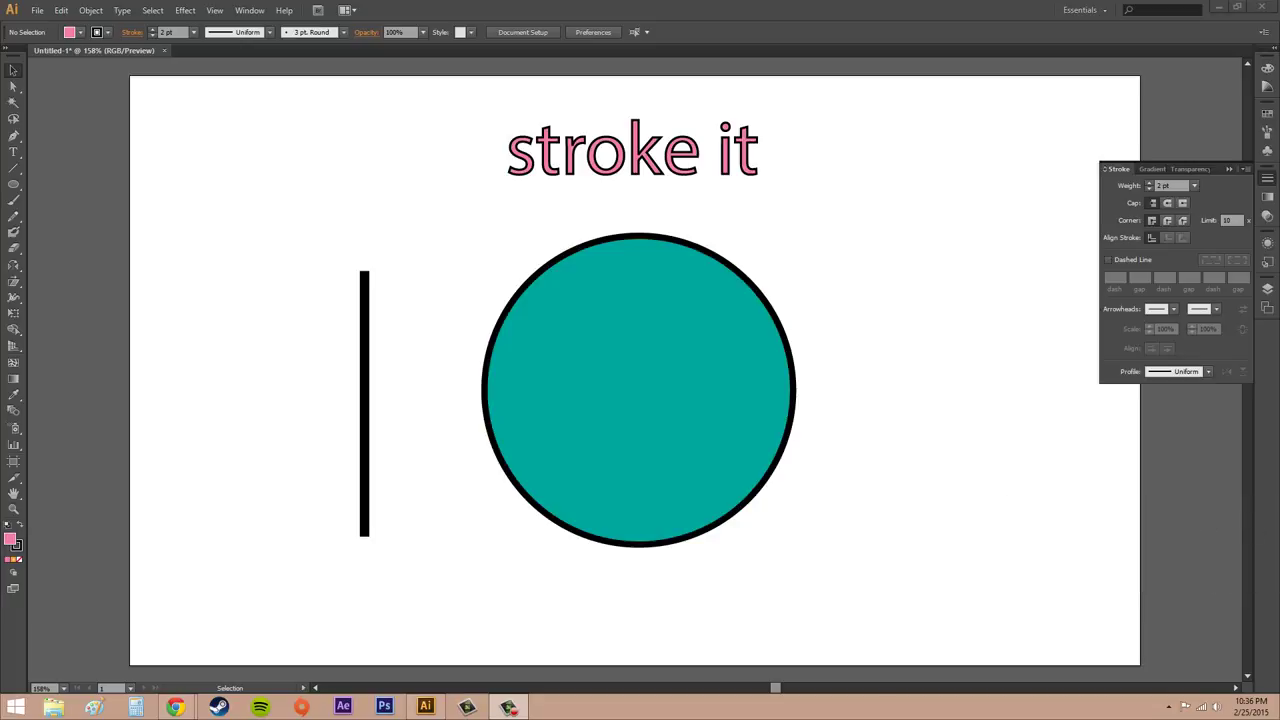
Give the teal circle a thin 1 pt stroke
left_click(734, 391)
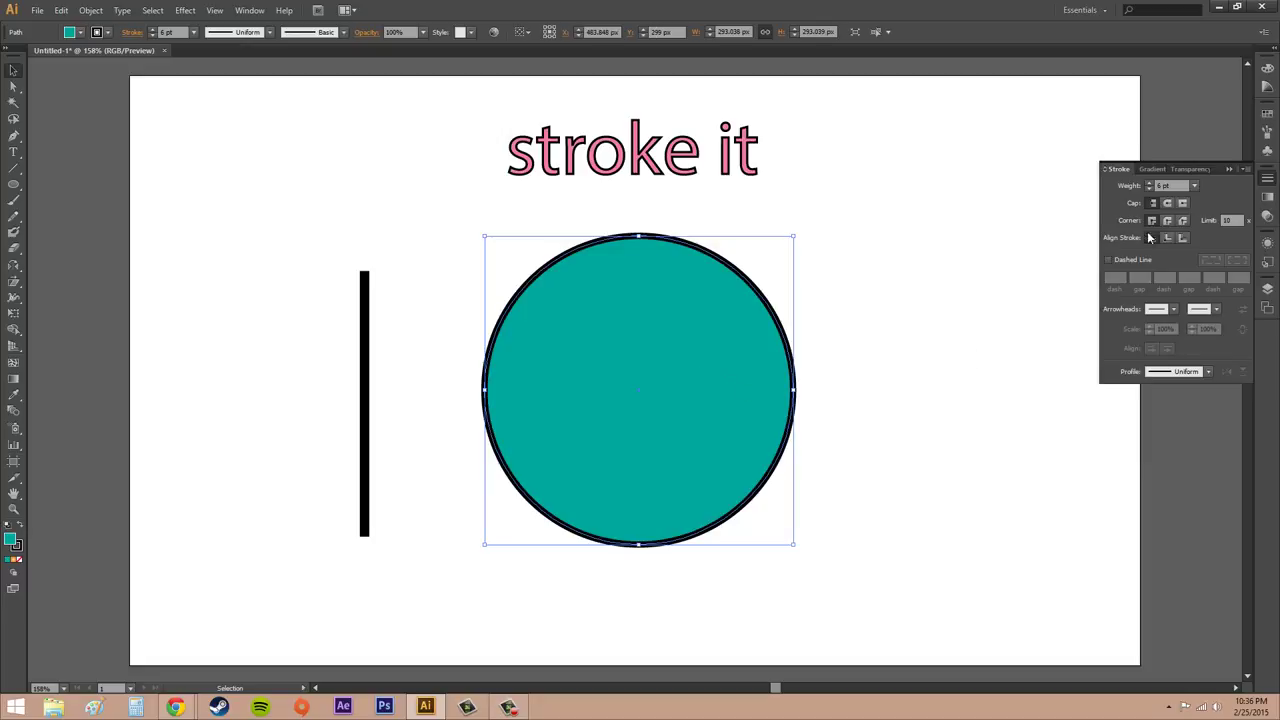
left_click(1195, 185)
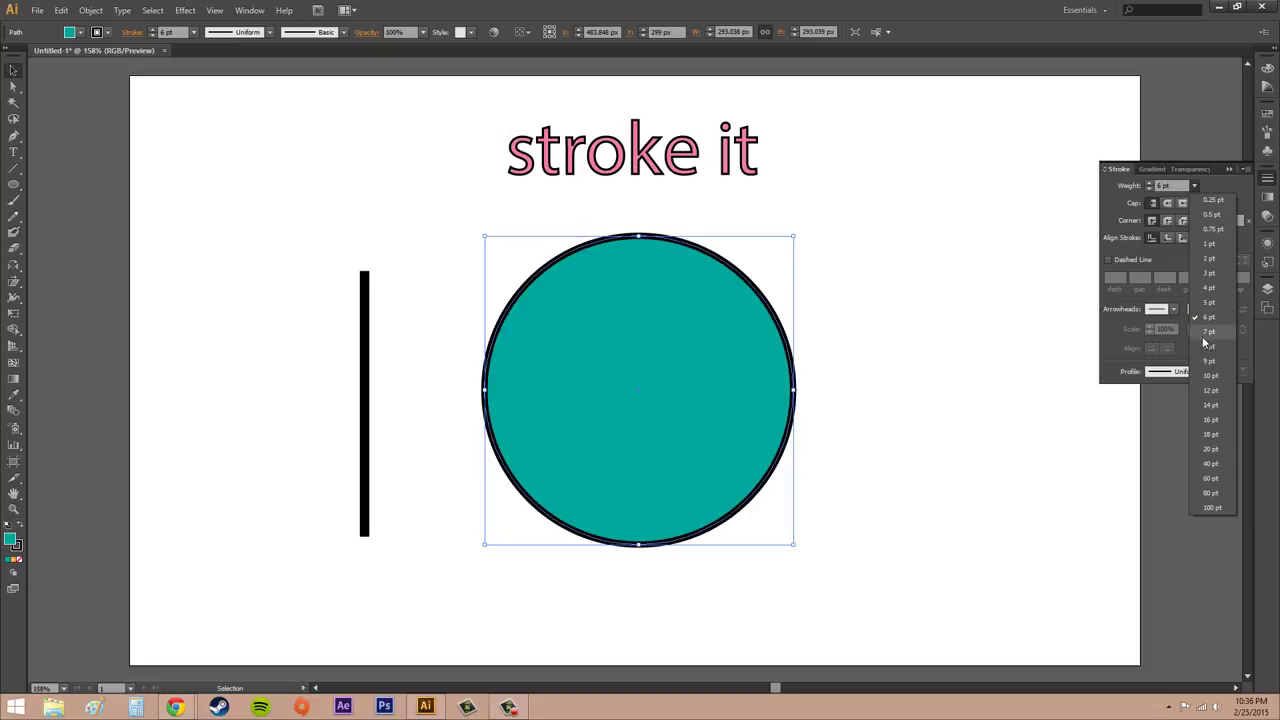
left_click(1214, 246)
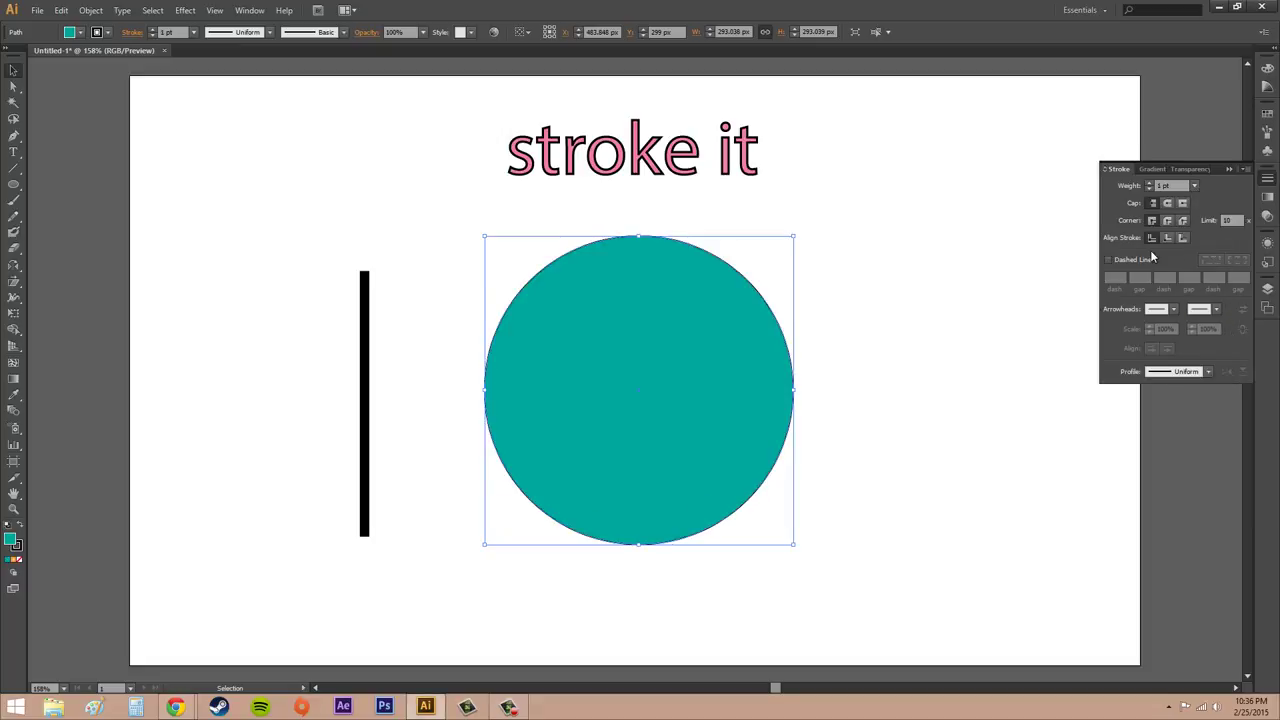
left_click(966, 309)
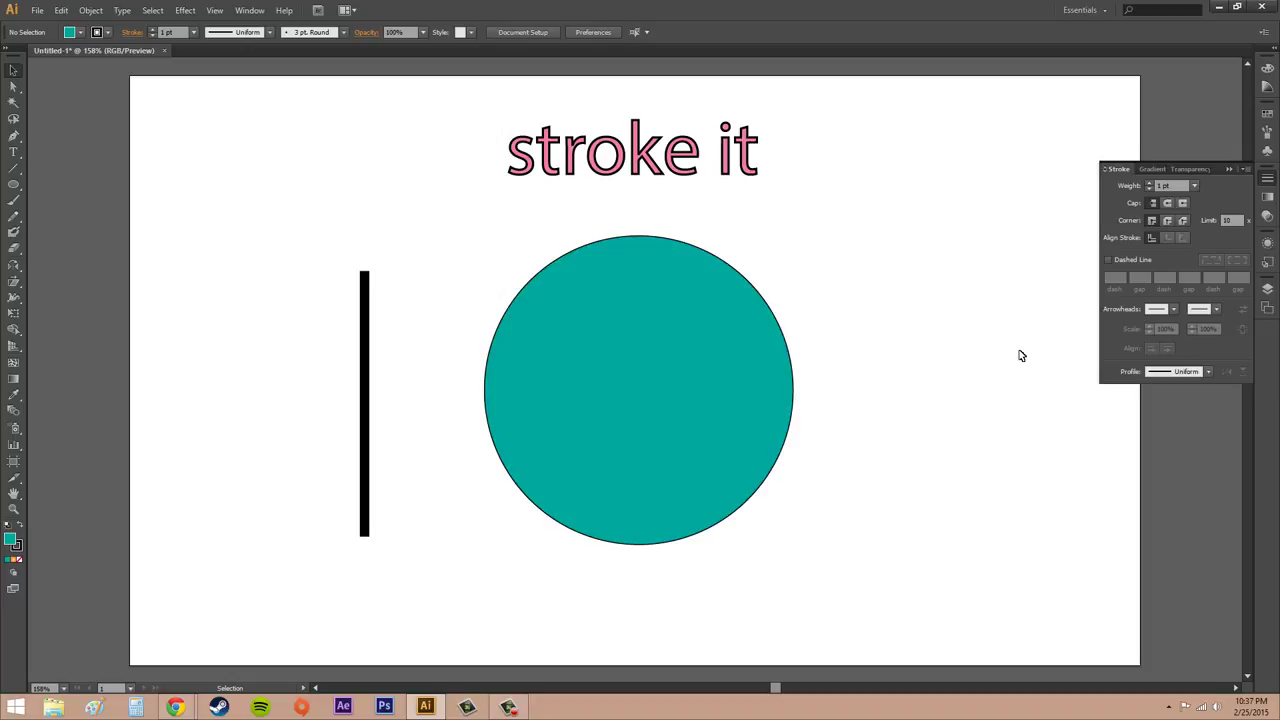
Thicken the teal circle's stroke weight to 9 pt
left_click(1196, 187)
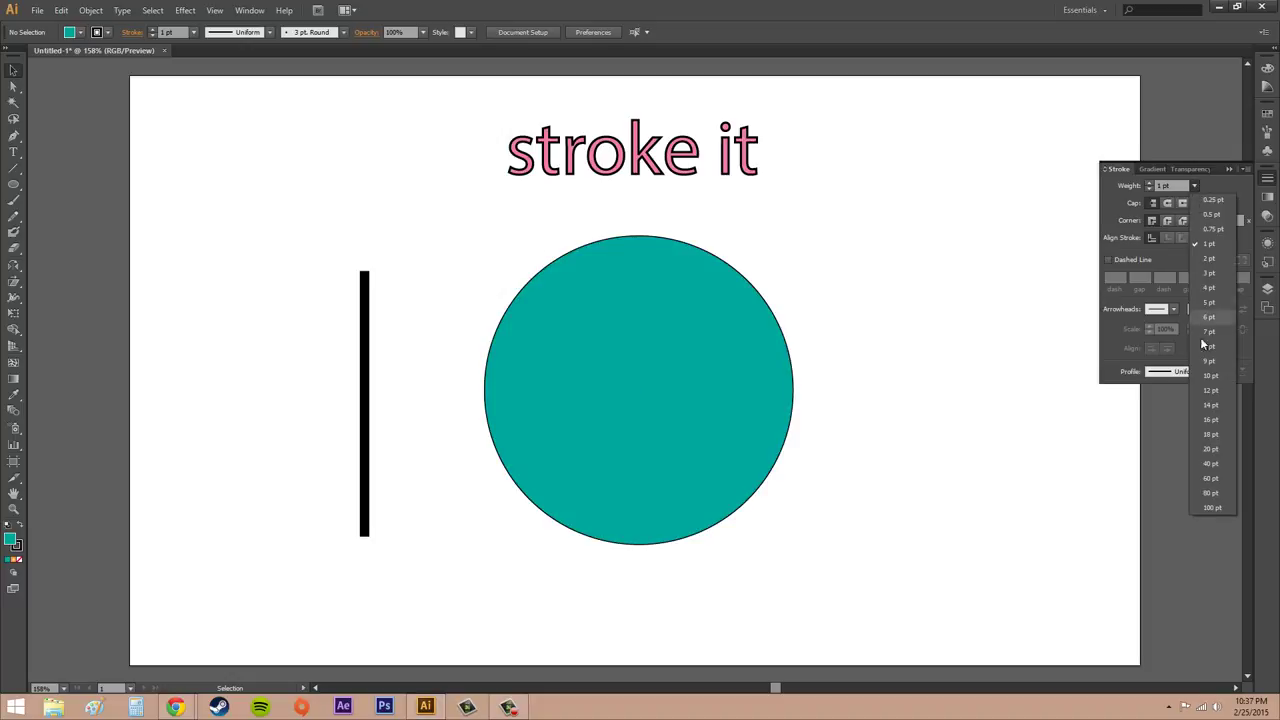
left_click(1208, 362)
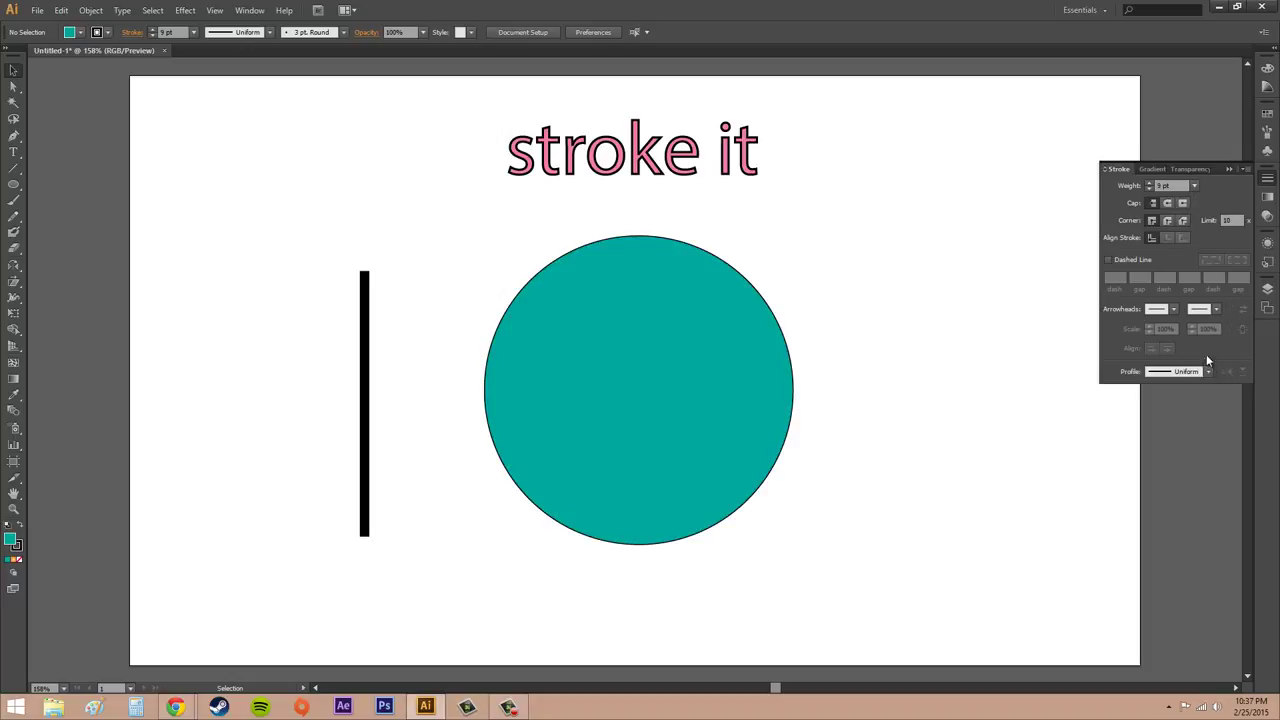
left_click(726, 284)
left_click(1193, 186)
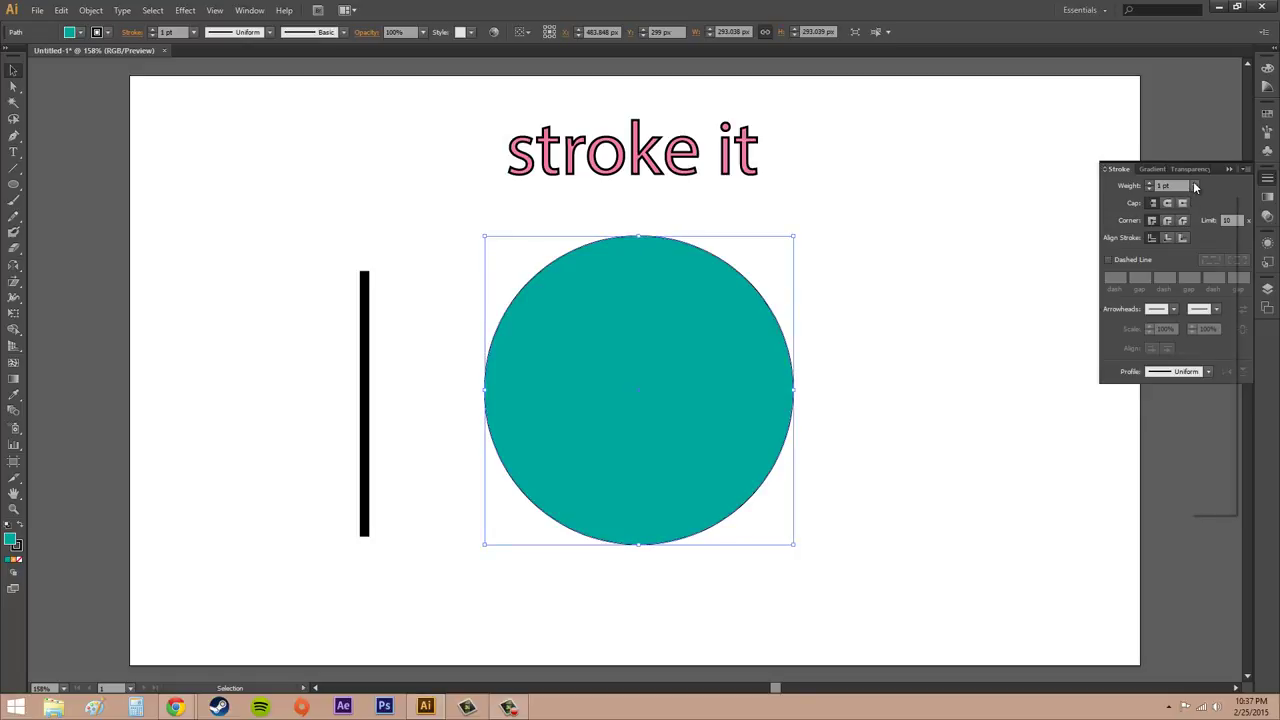
left_click(1206, 362)
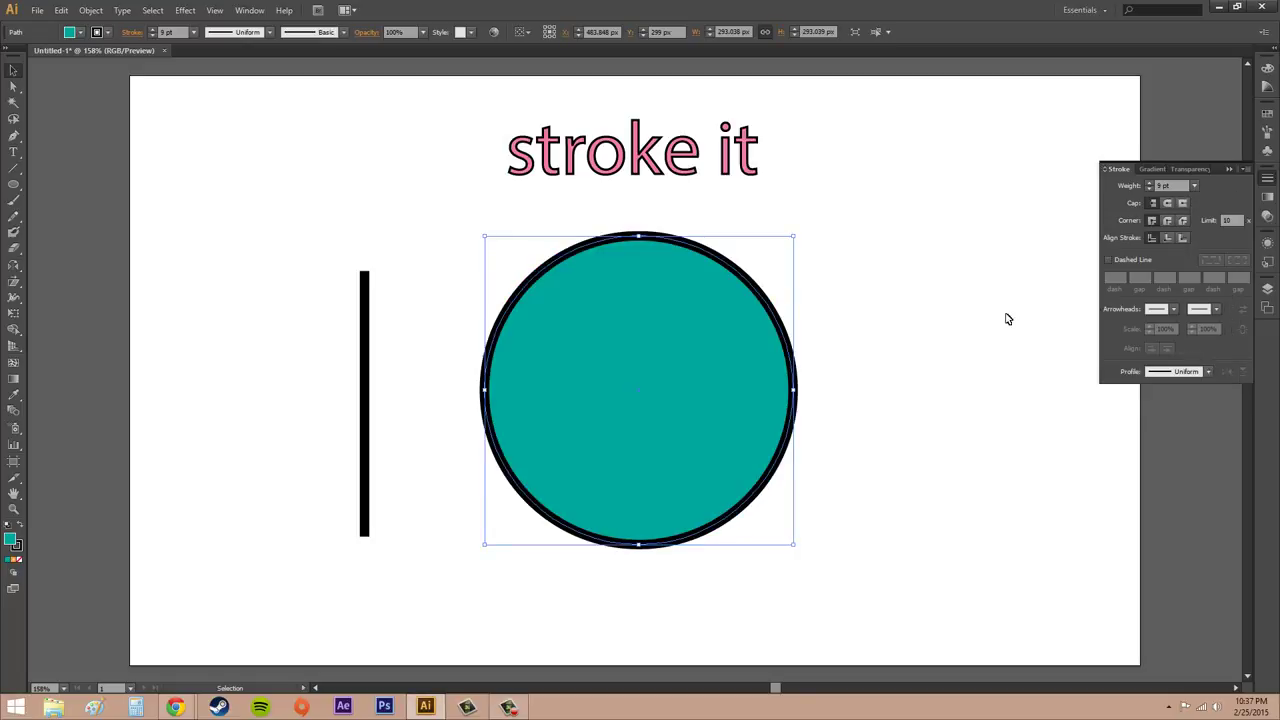
left_click(855, 258)
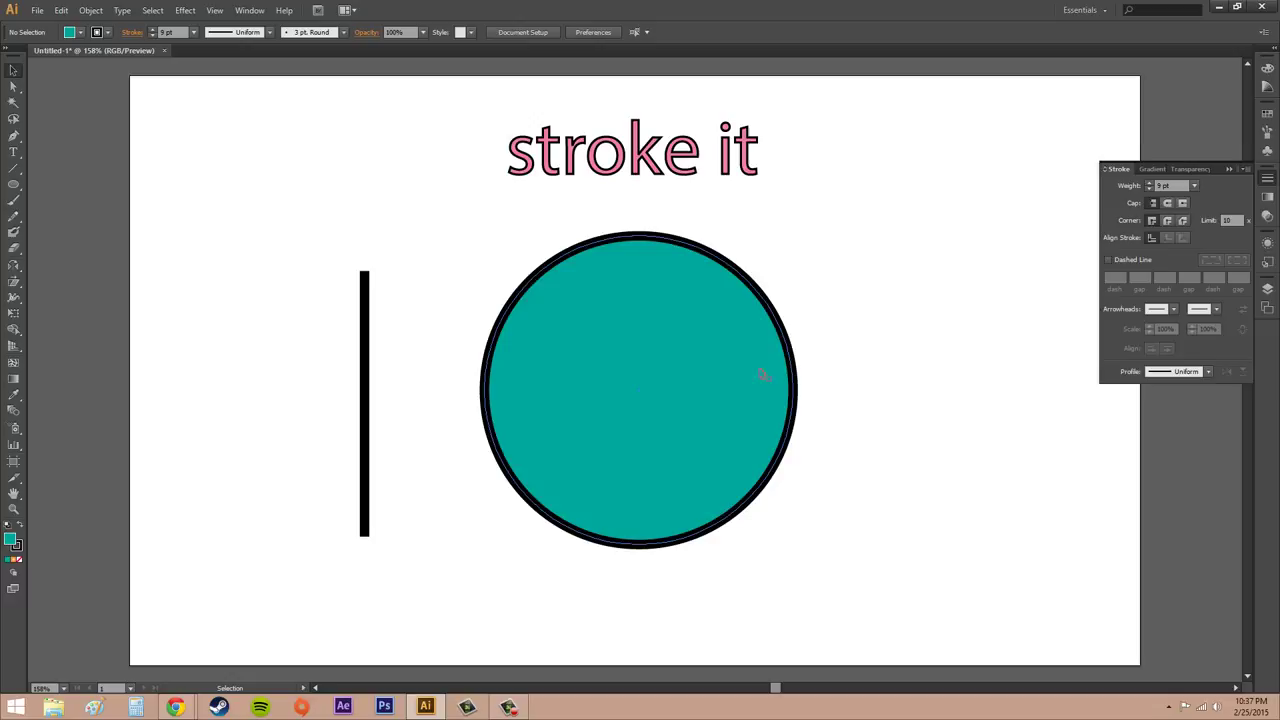
Select and deselect the circle a few times to inspect its 9 pt outline
left_click(765, 340)
left_click(971, 320)
left_click(727, 305)
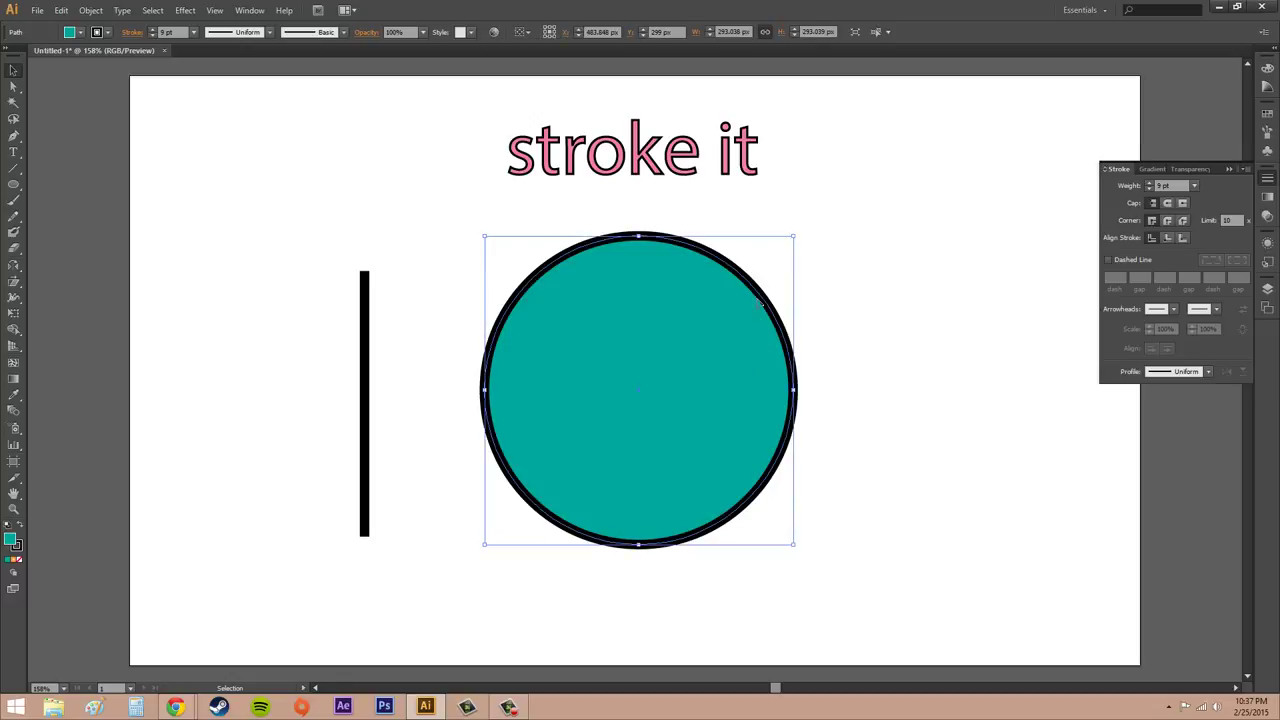
left_click(860, 288)
left_click(785, 320)
left_click(835, 301)
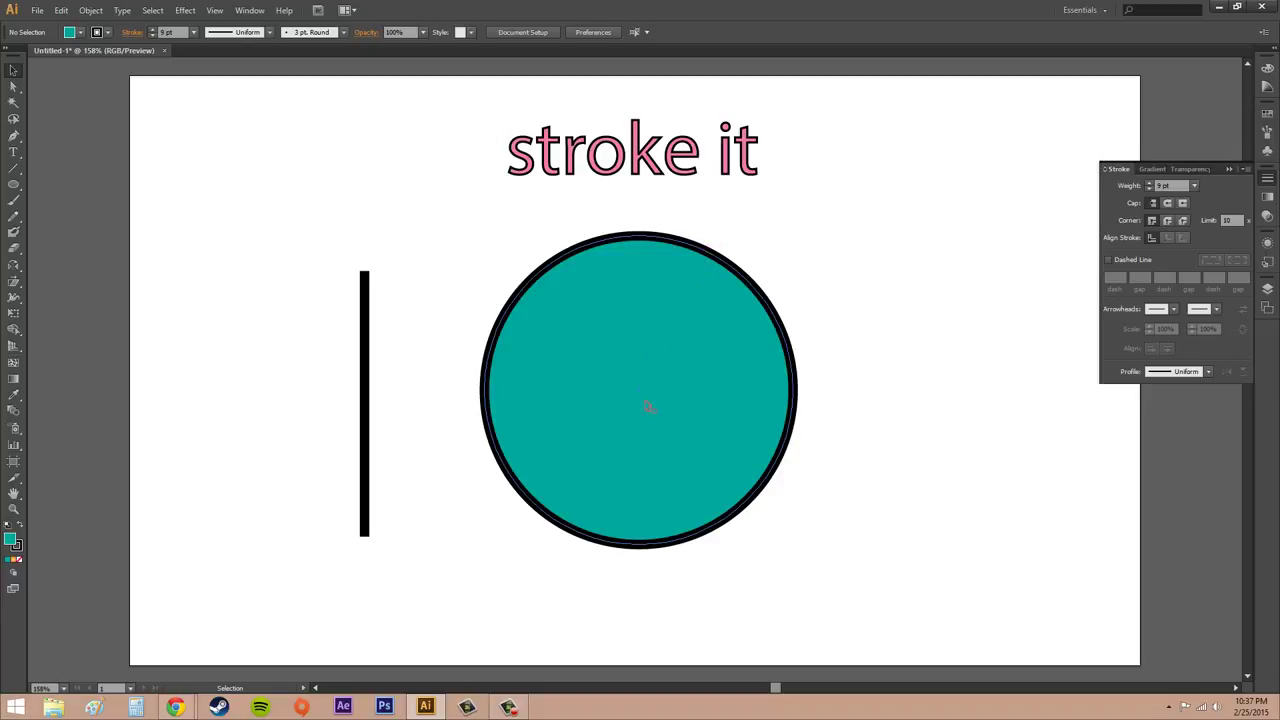
left_click(694, 310)
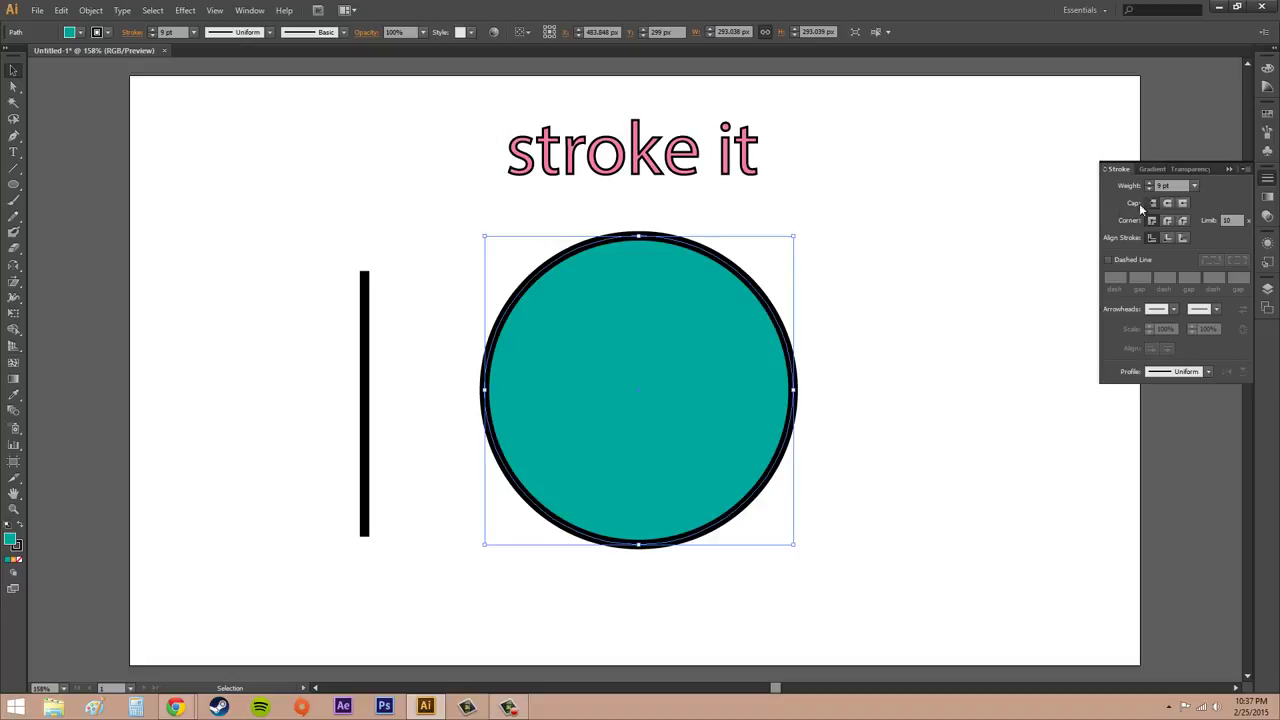
left_click(370, 352)
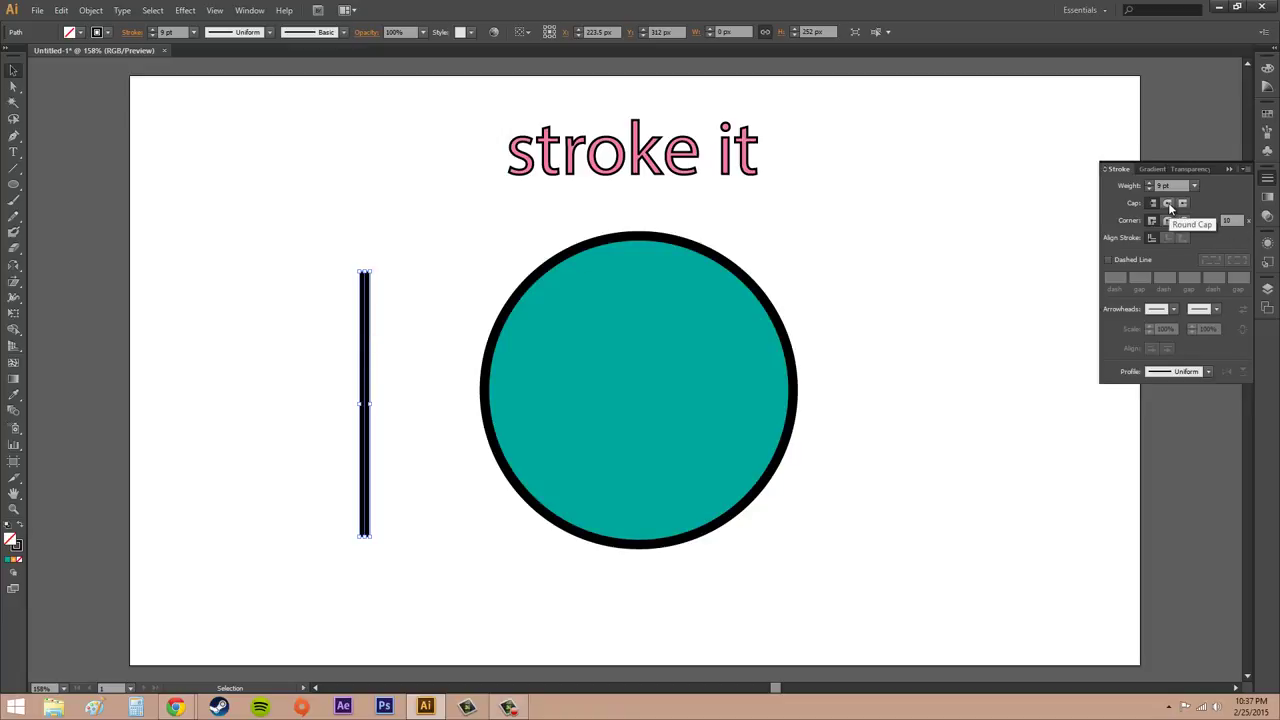
left_click(1168, 203)
left_click(440, 240)
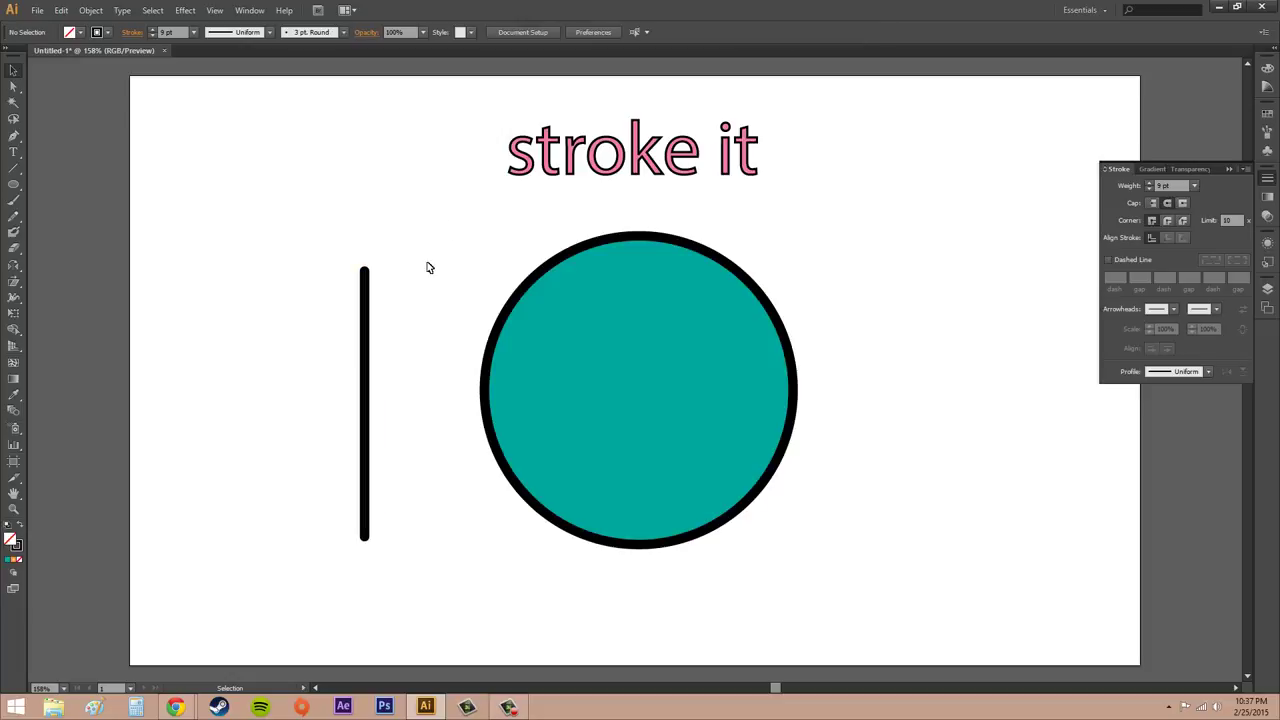
left_click(365, 388)
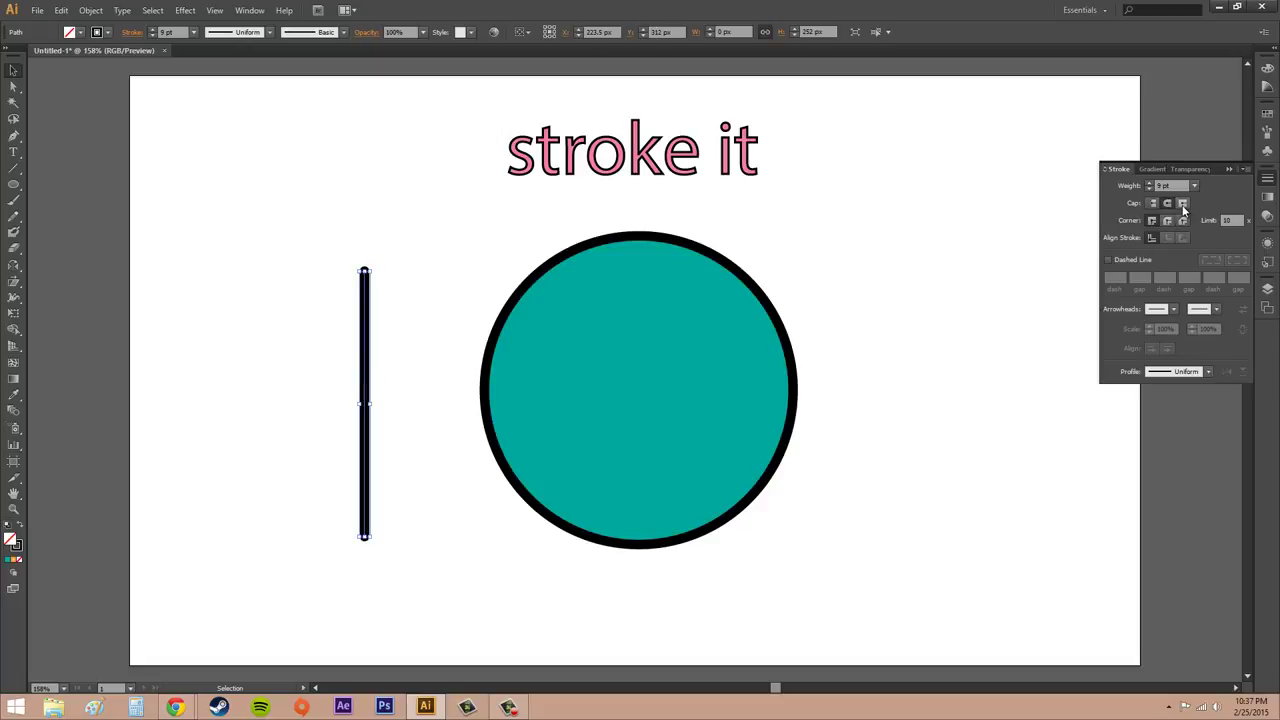
left_click(1184, 204)
left_click(476, 222)
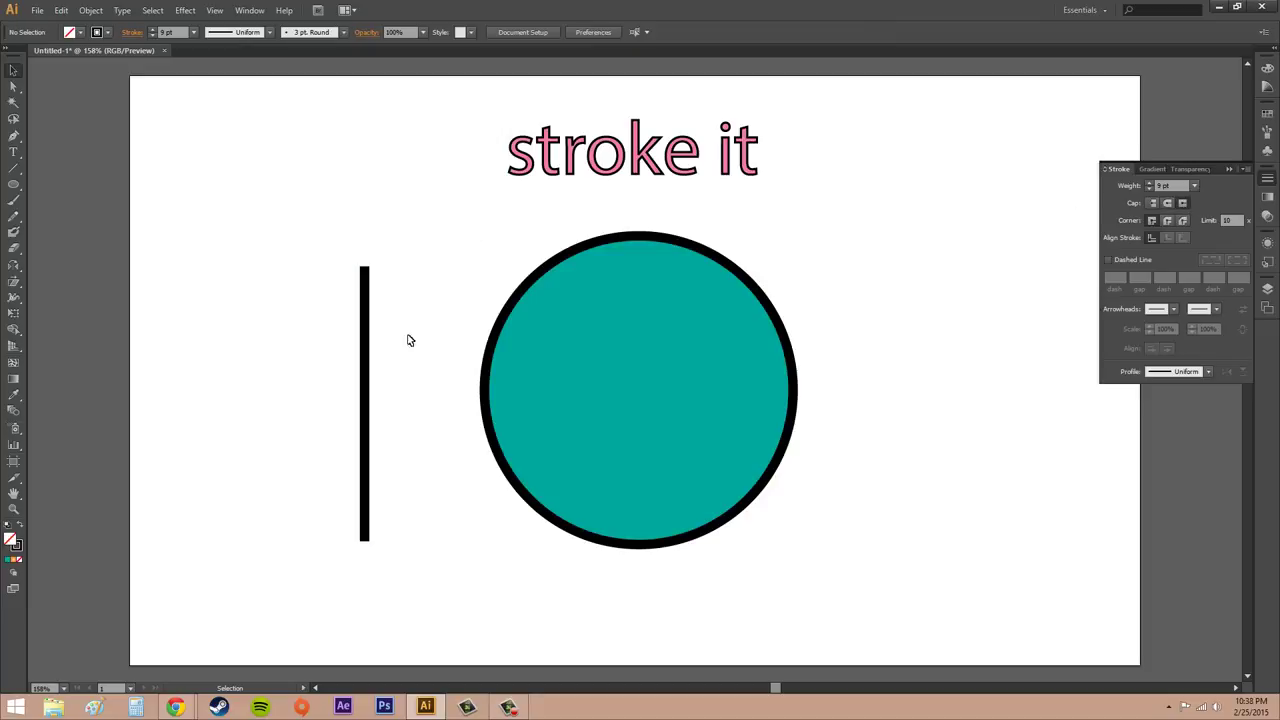
left_click(366, 372)
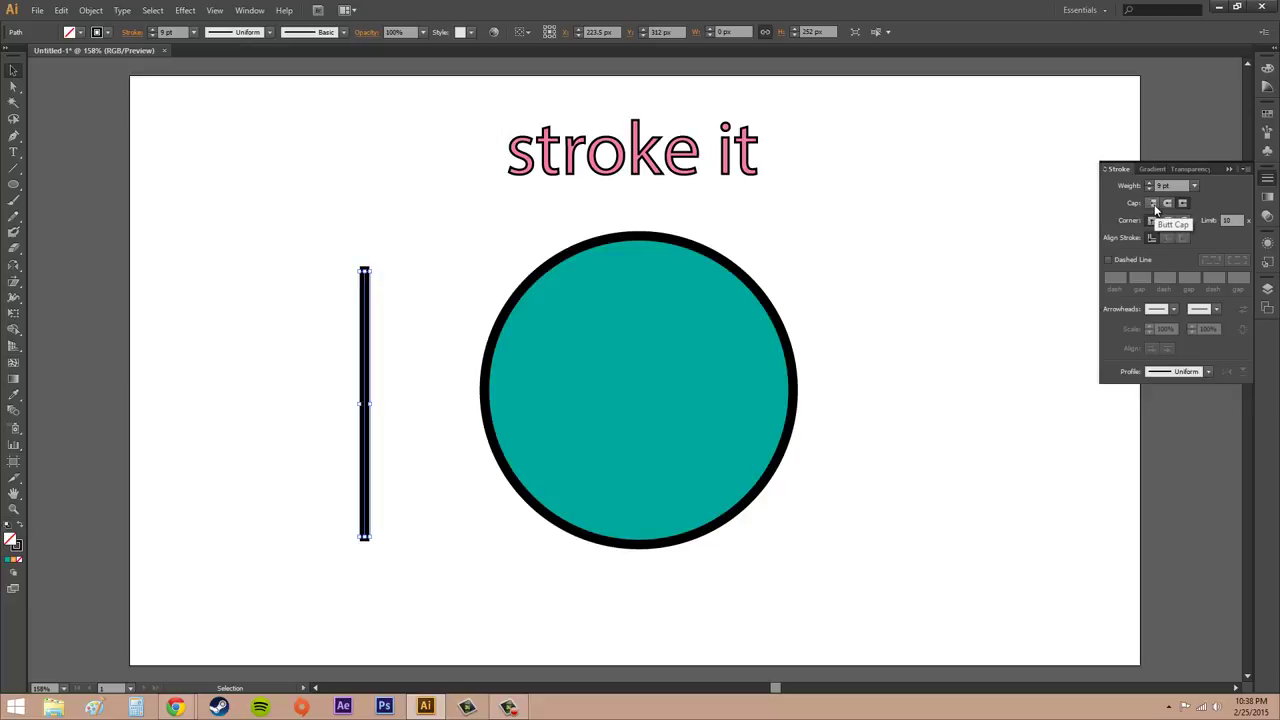
left_click(1155, 205)
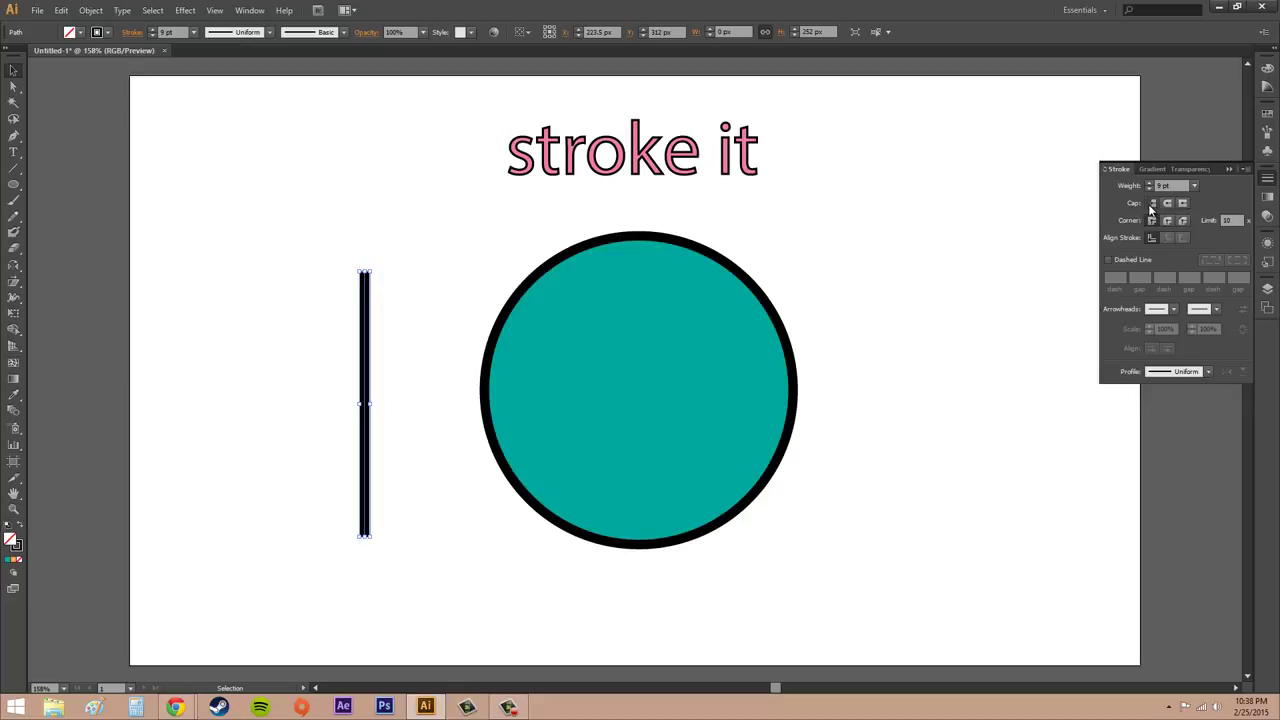
left_click(389, 277)
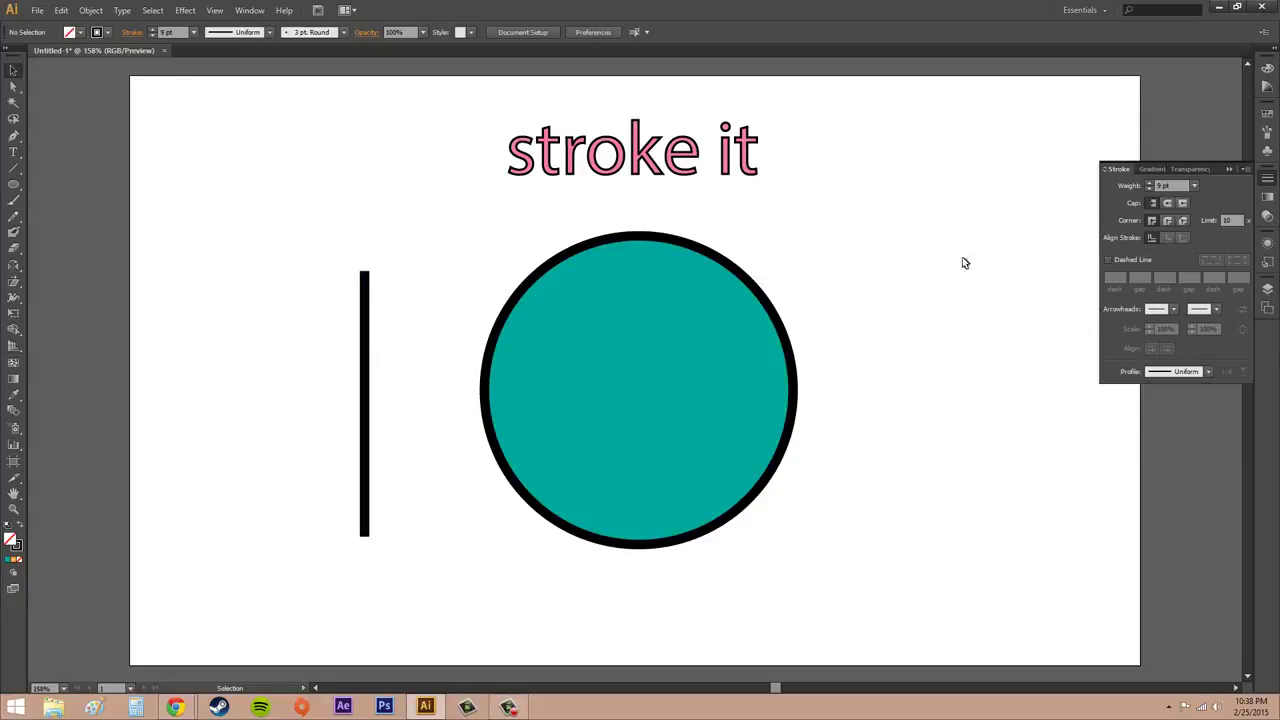
Give the 'stroke it' text outline projecting caps, then compare round and miter joins, ending on miter
left_click(688, 165)
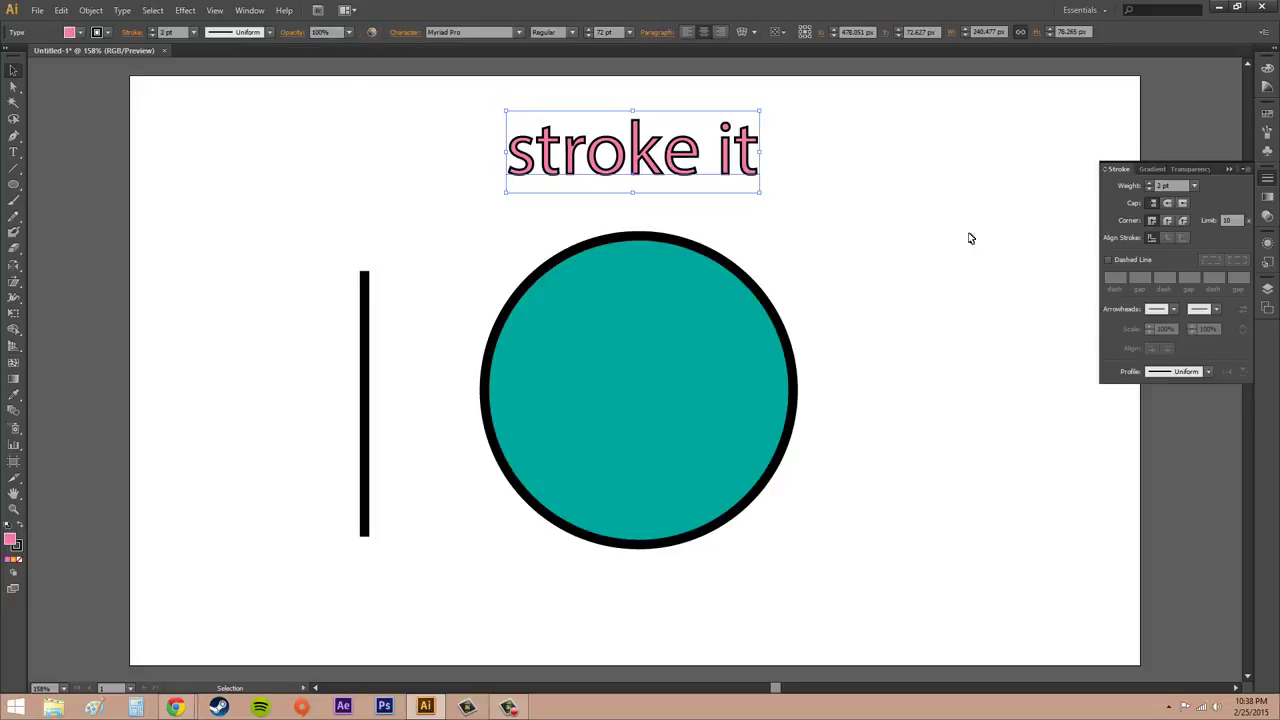
left_click(1184, 205)
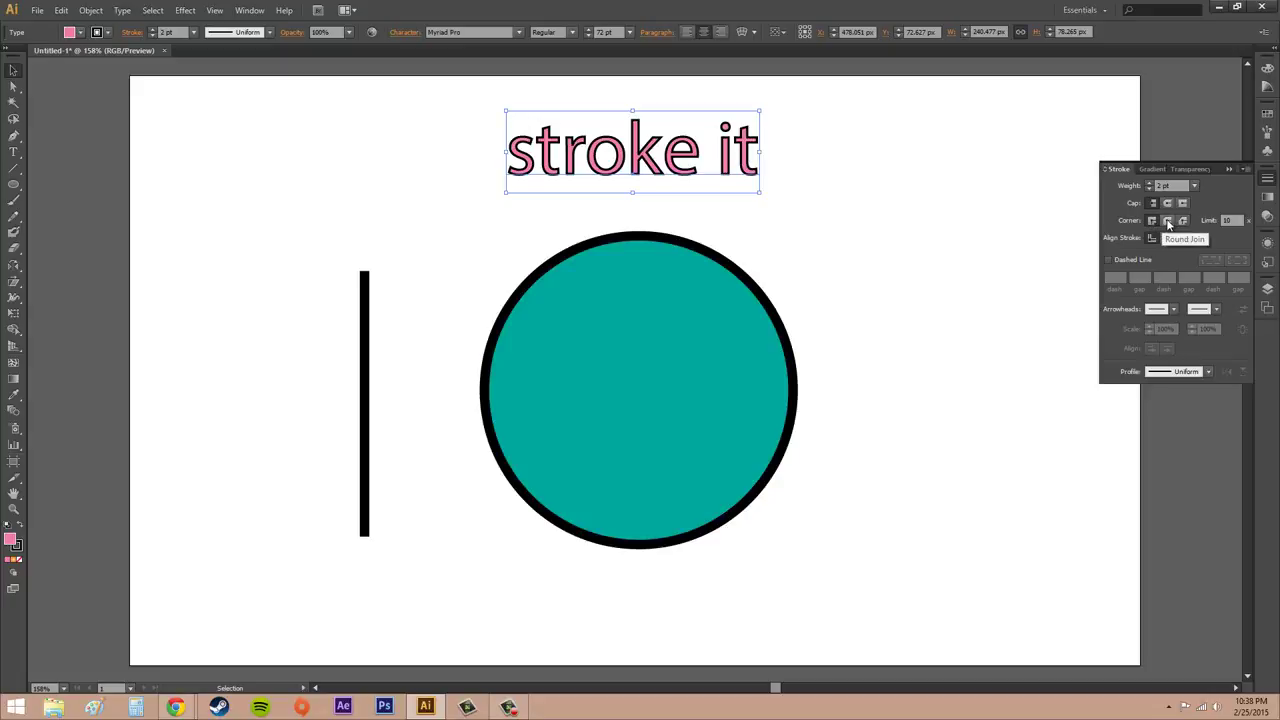
left_click(1168, 221)
left_click(1153, 220)
left_click(1168, 221)
left_click(1153, 220)
Zoom in on the 'stroke it' text to 400%
key("z")
left_click(668, 150)
left_click(623, 400)
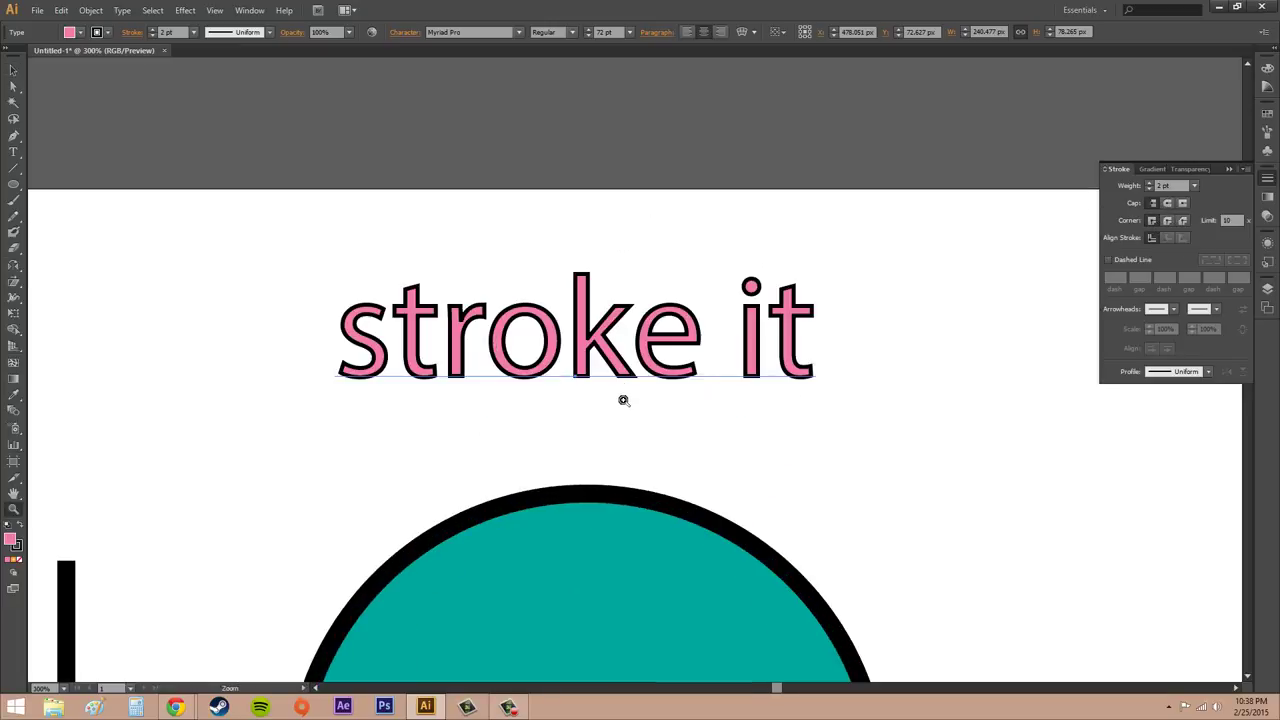
left_click(624, 345)
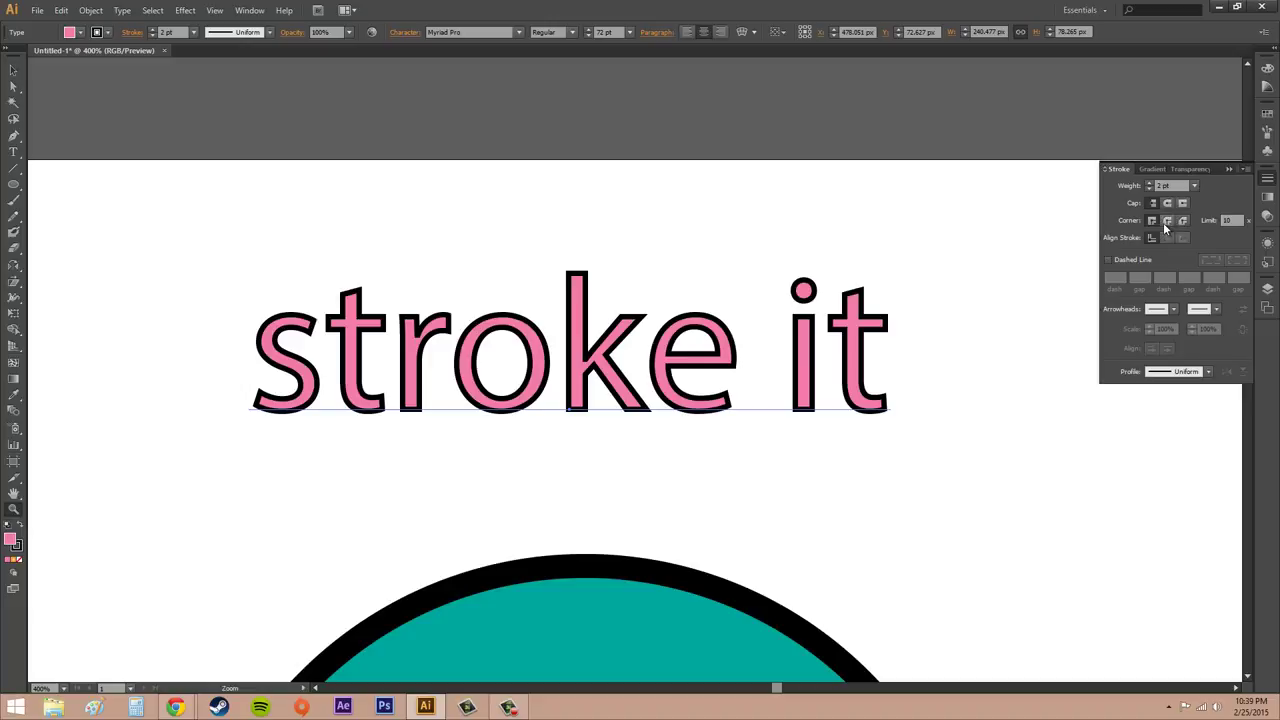
Select the text and compare round, bevel and miter corners, leaving miter joins
left_click(13, 70)
left_click(502, 333)
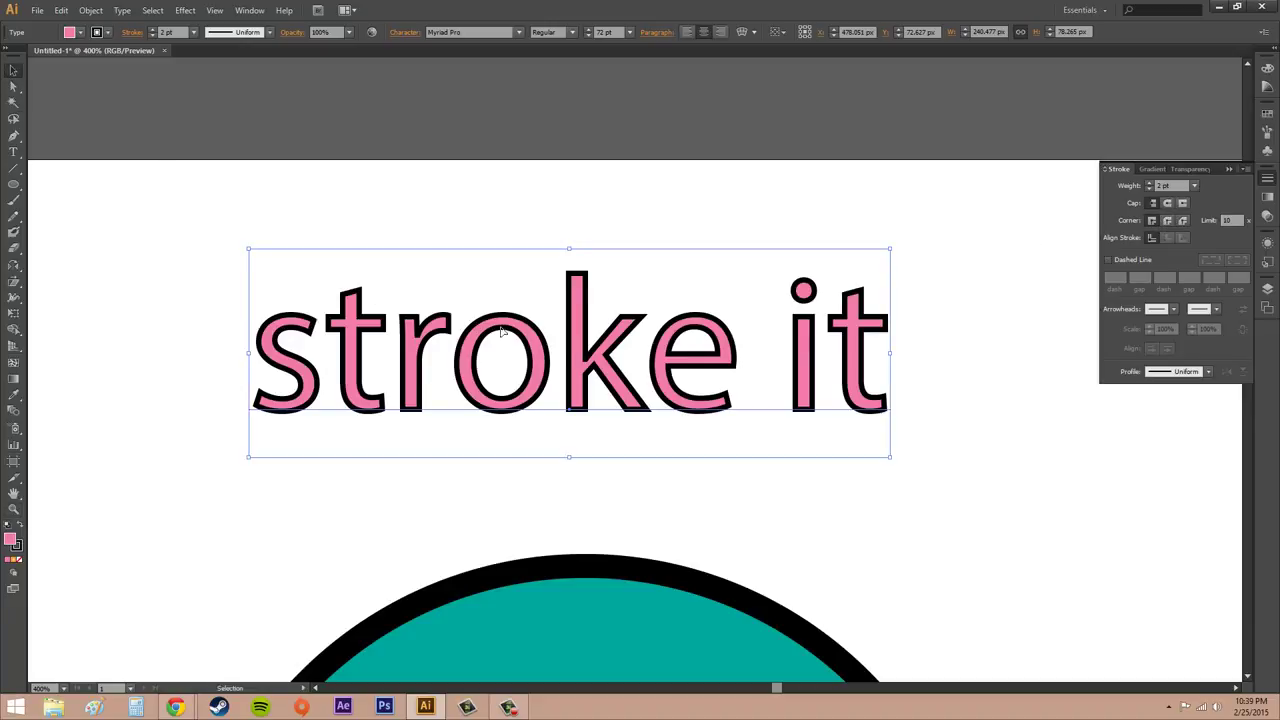
left_click(1167, 226)
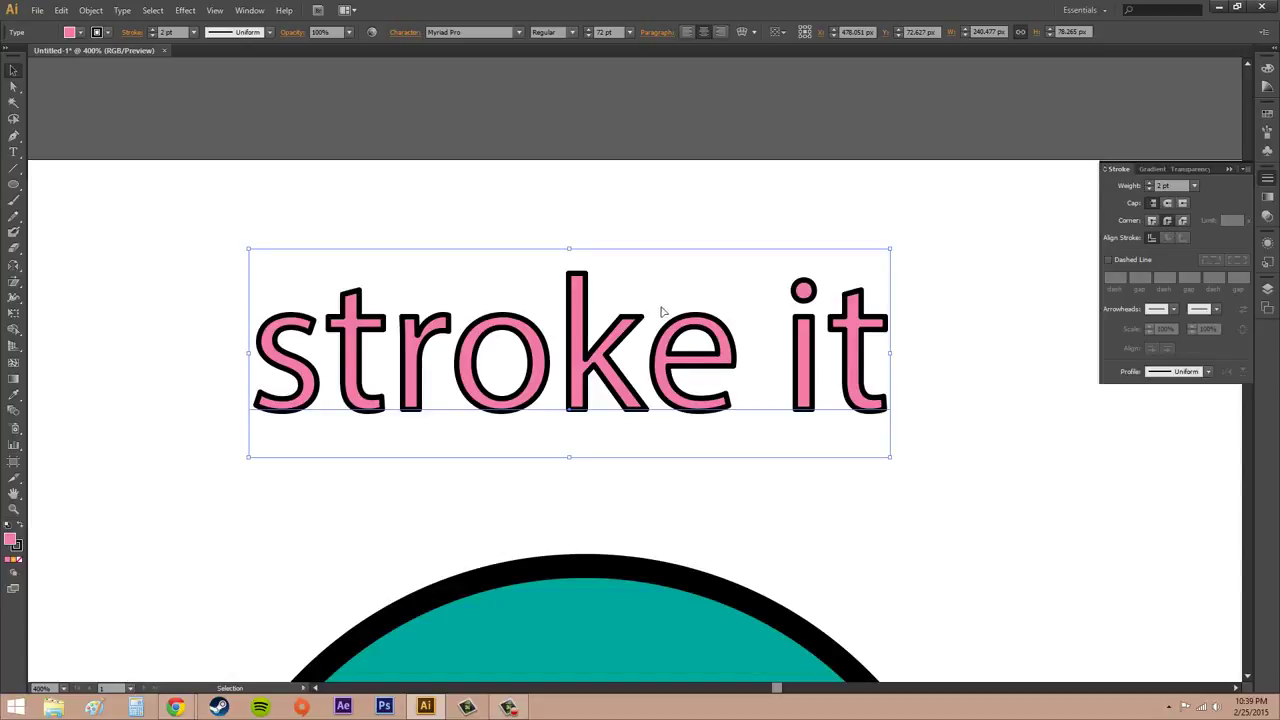
left_click(1184, 221)
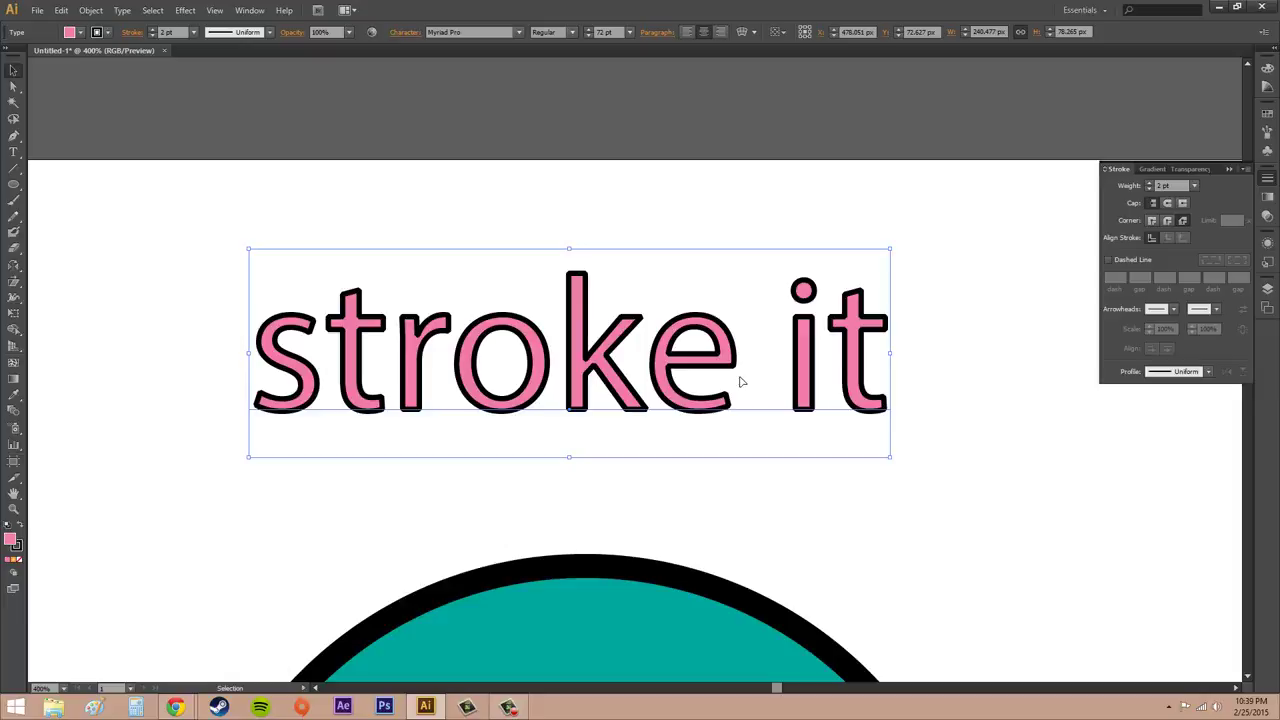
left_click(1150, 221)
left_click(1168, 221)
left_click(1151, 221)
left_click(1172, 222)
left_click(1148, 222)
scroll(903, 351, "down", 1)
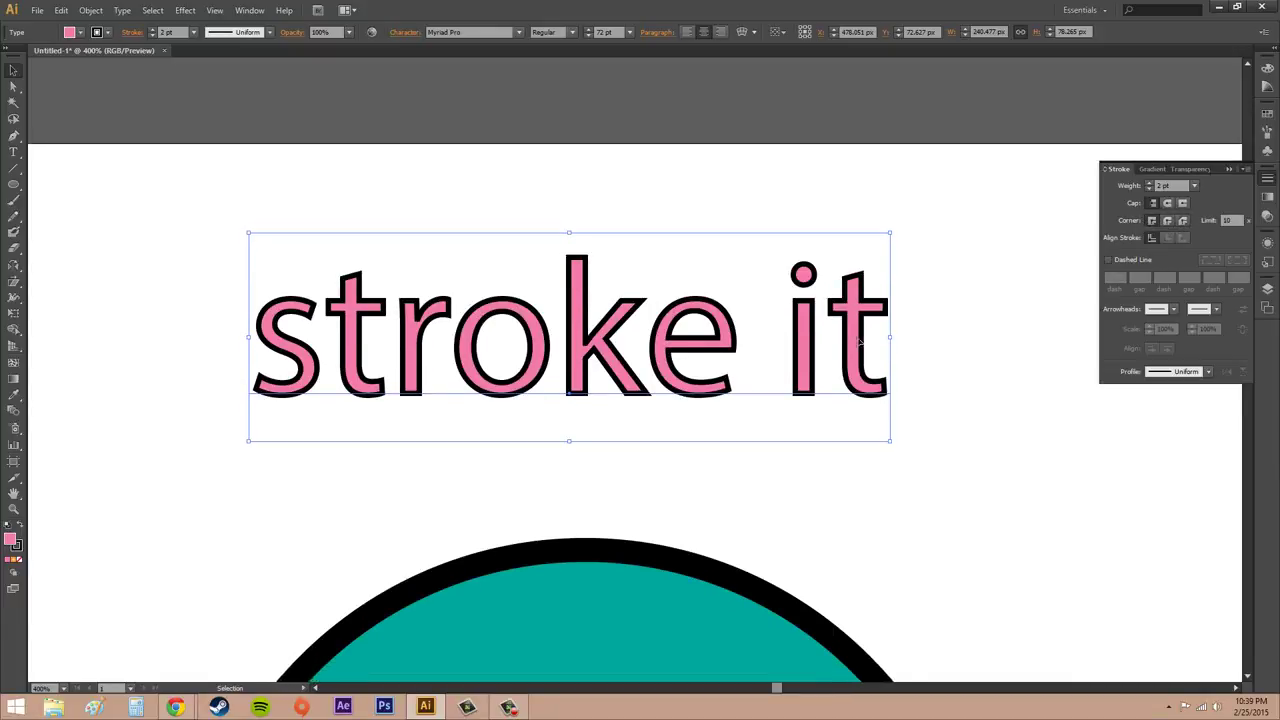
scroll(903, 351, "up", 1)
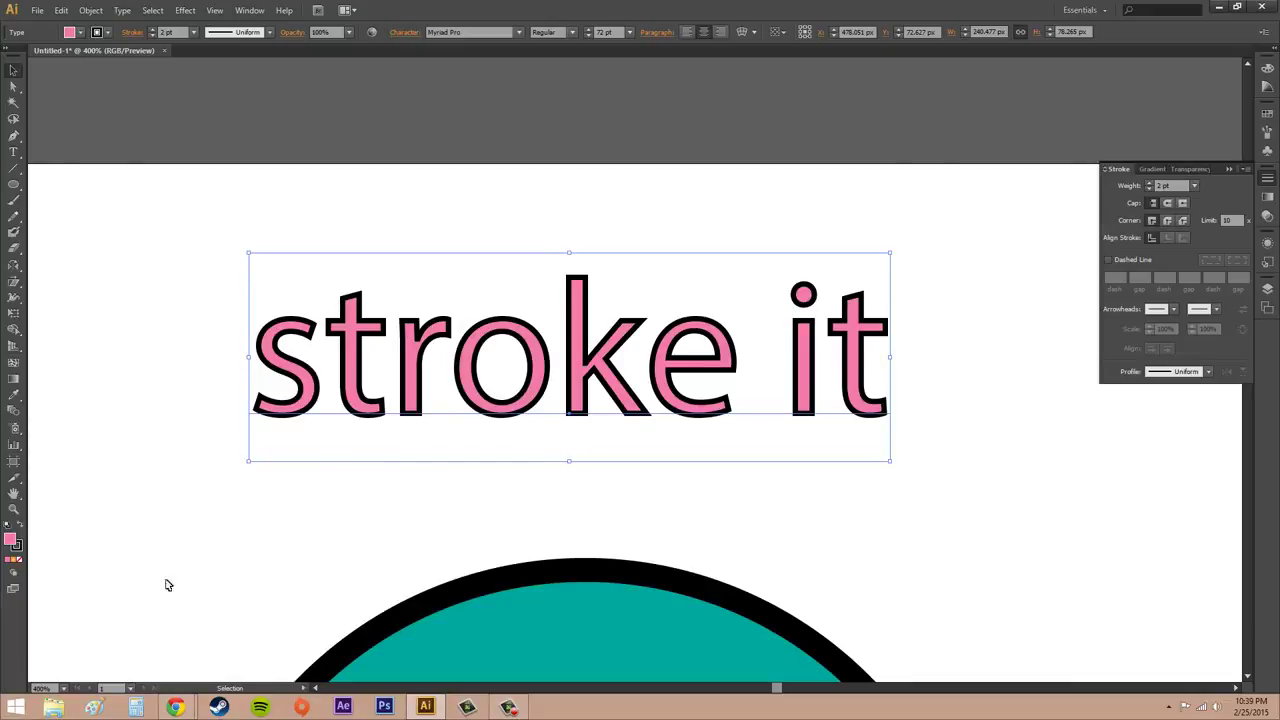
left_click(63, 688)
Fit the artboard on screen, then try inside and outside alignment on the circle's stroke, ending centred
left_click(87, 675)
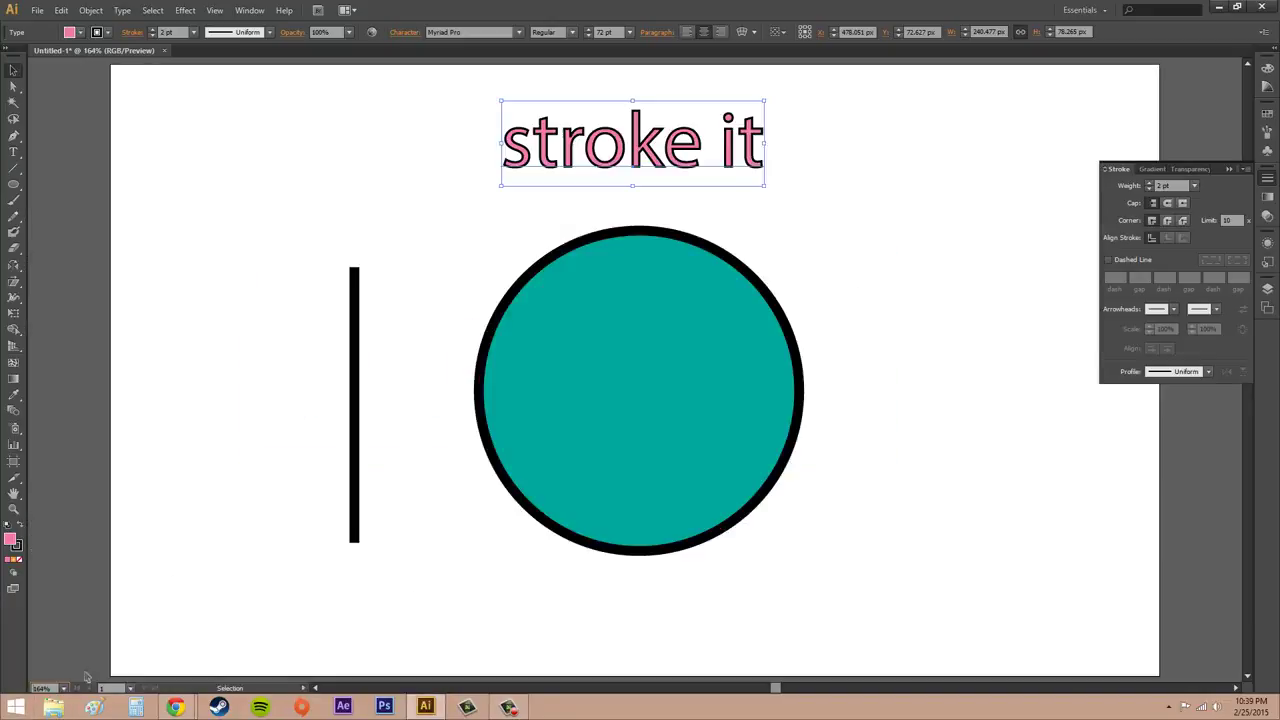
left_click(1088, 268)
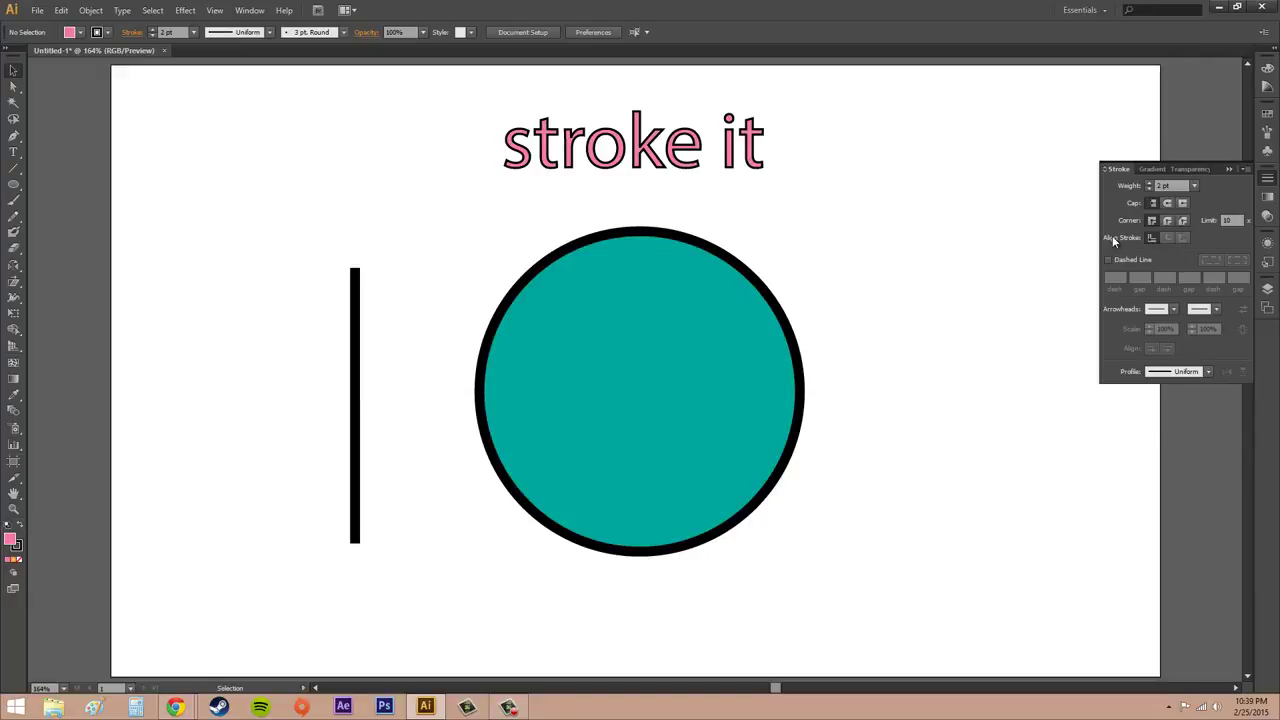
left_click(620, 385)
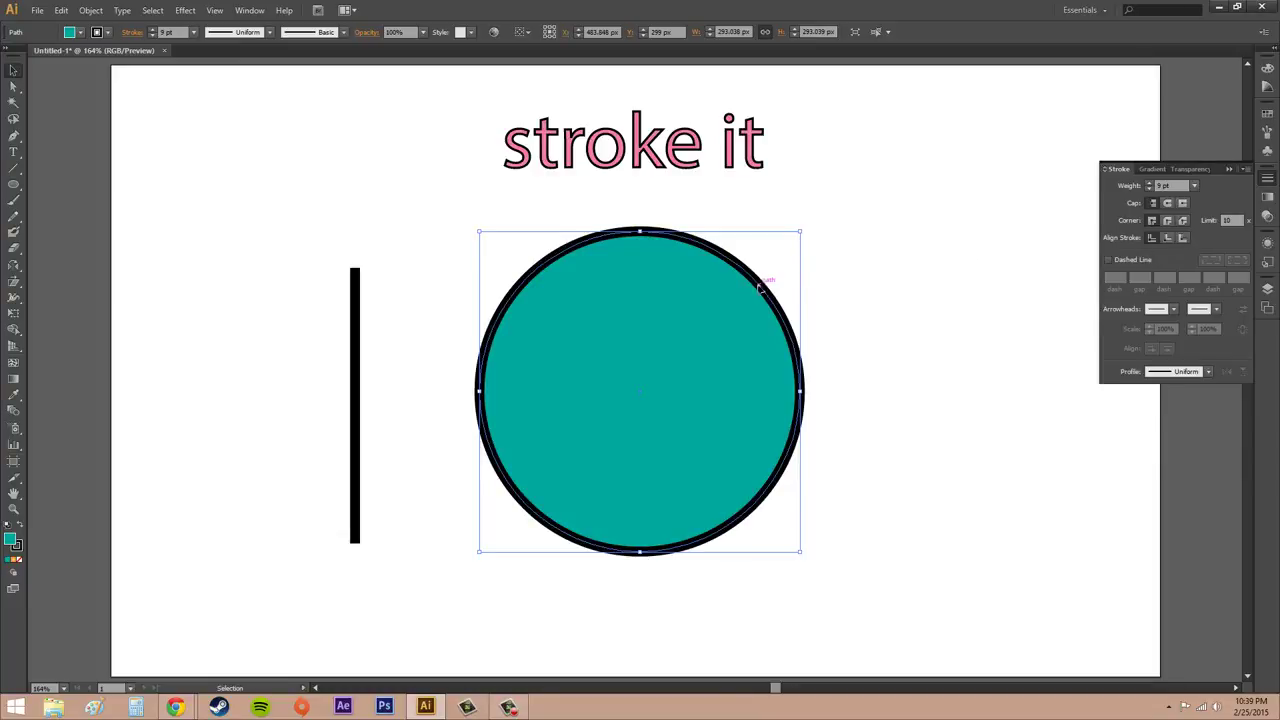
left_click(1167, 238)
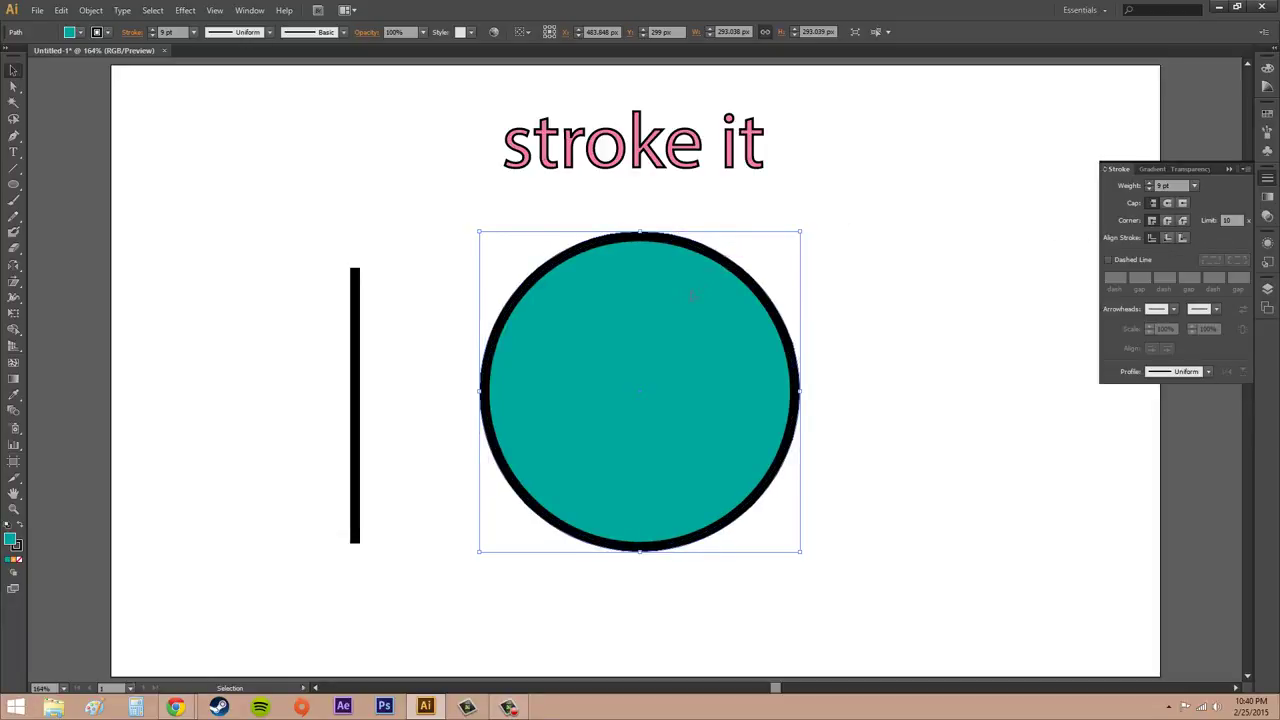
left_click(1183, 238)
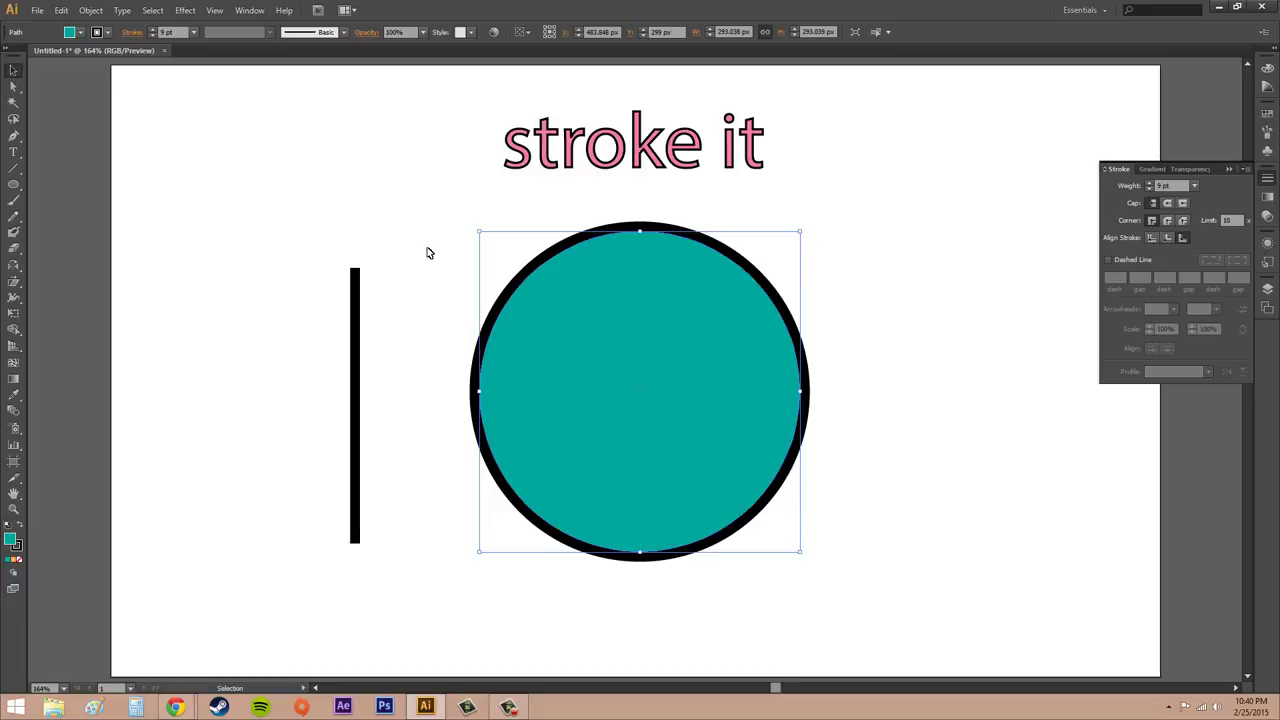
left_click(1152, 237)
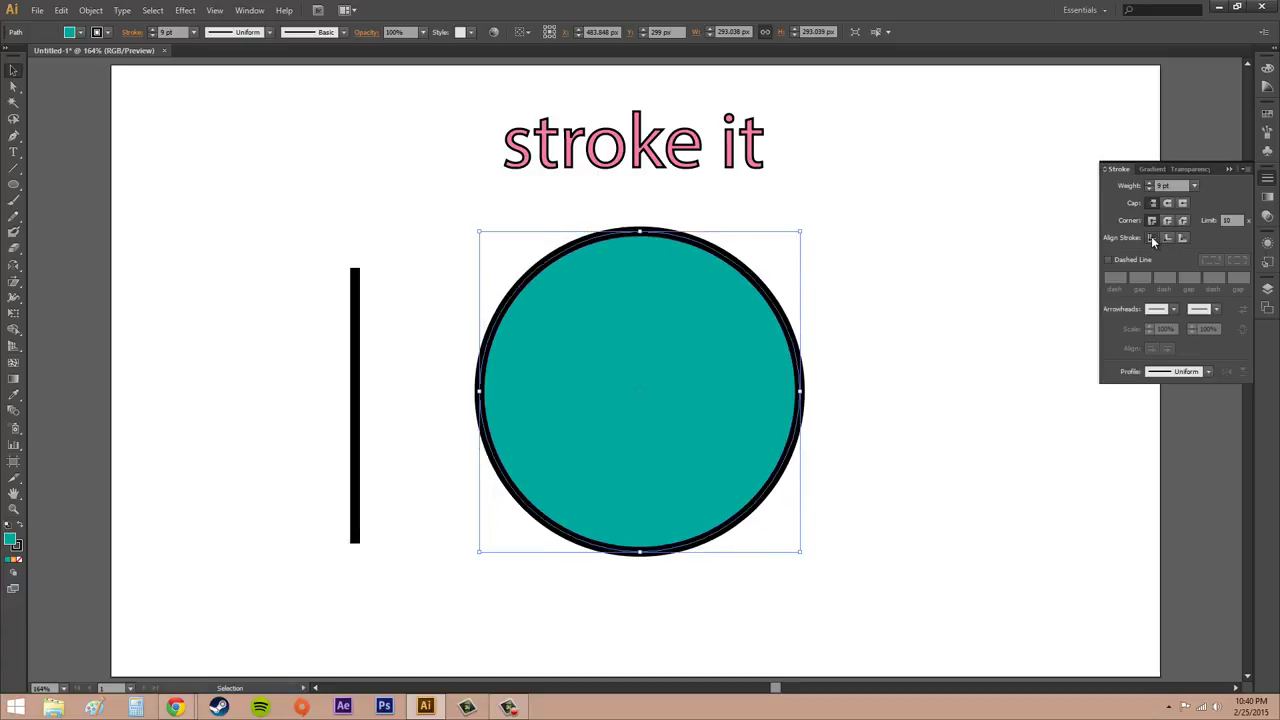
left_click(922, 315)
left_click(738, 308)
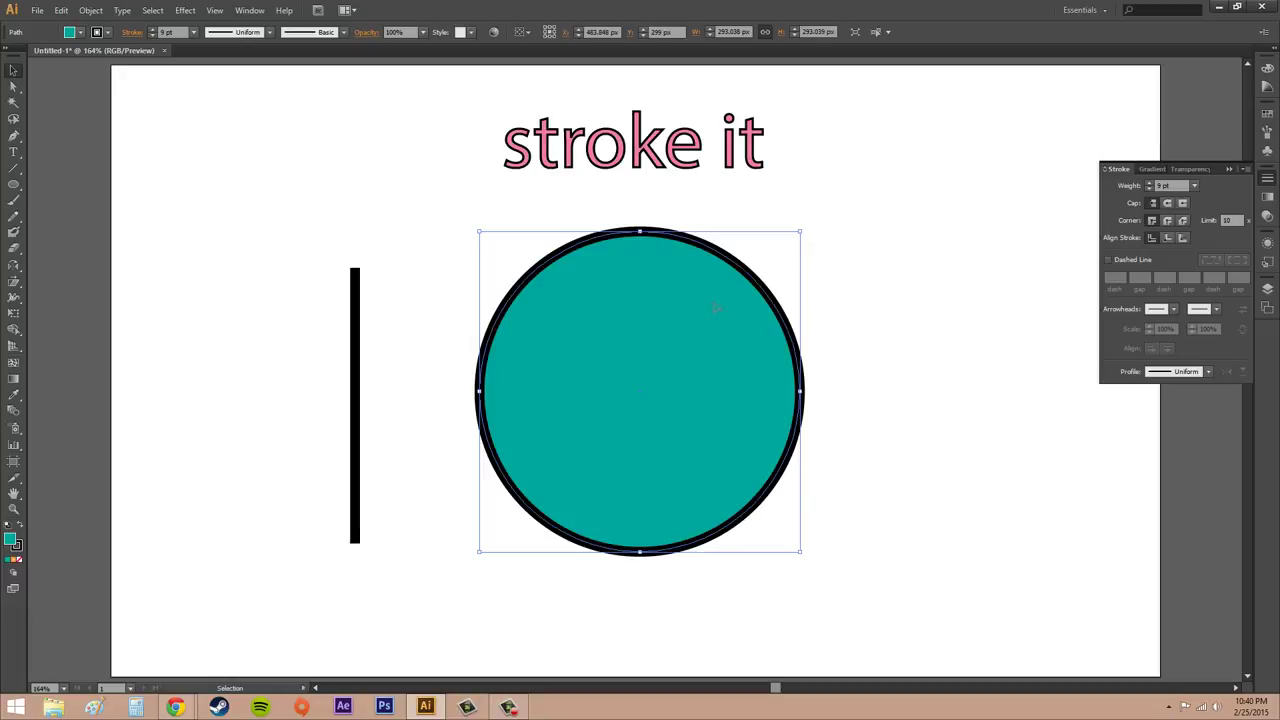
left_click(964, 329)
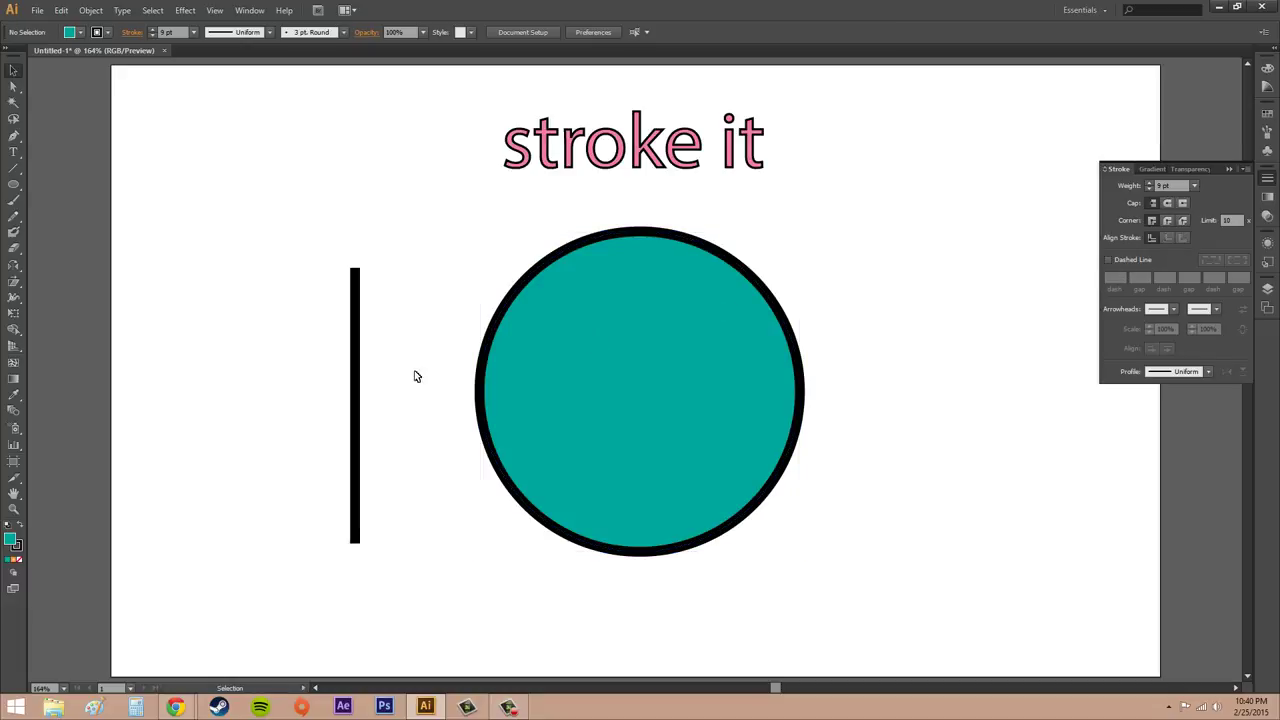
Make the black vertical line's stroke dashed, with dashes aligned to both path ends
left_click(360, 410)
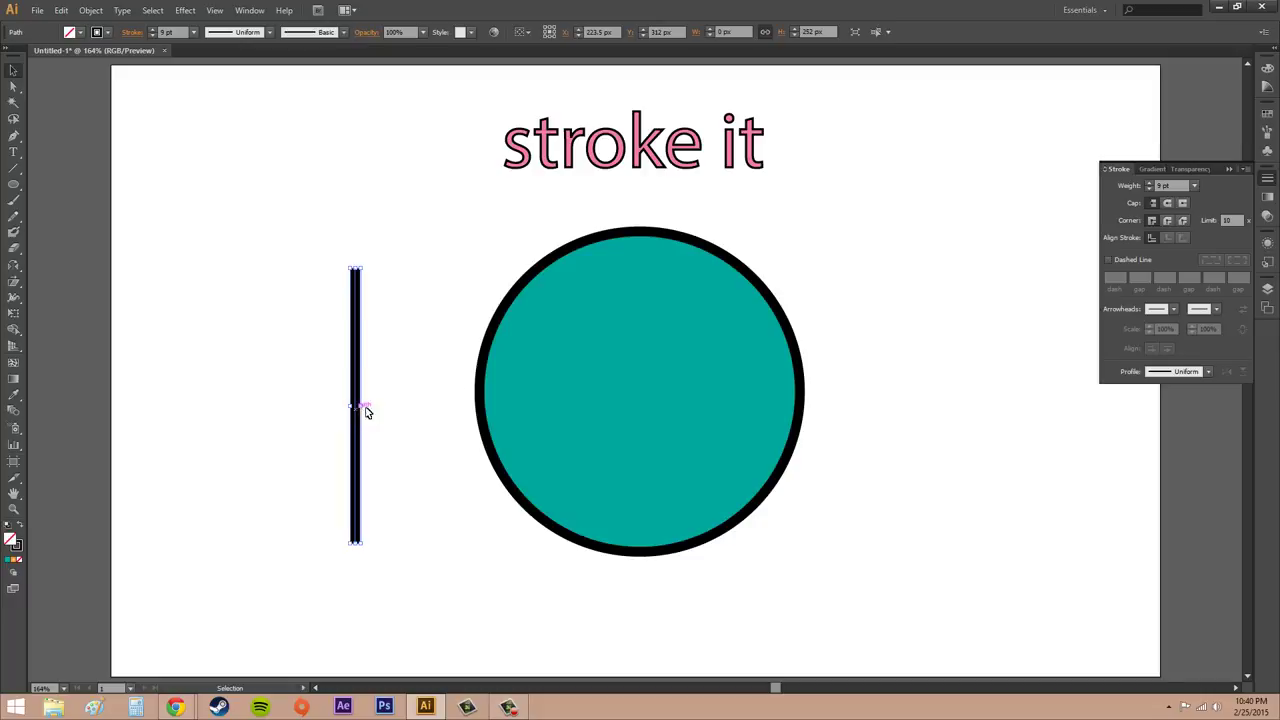
left_click(1107, 260)
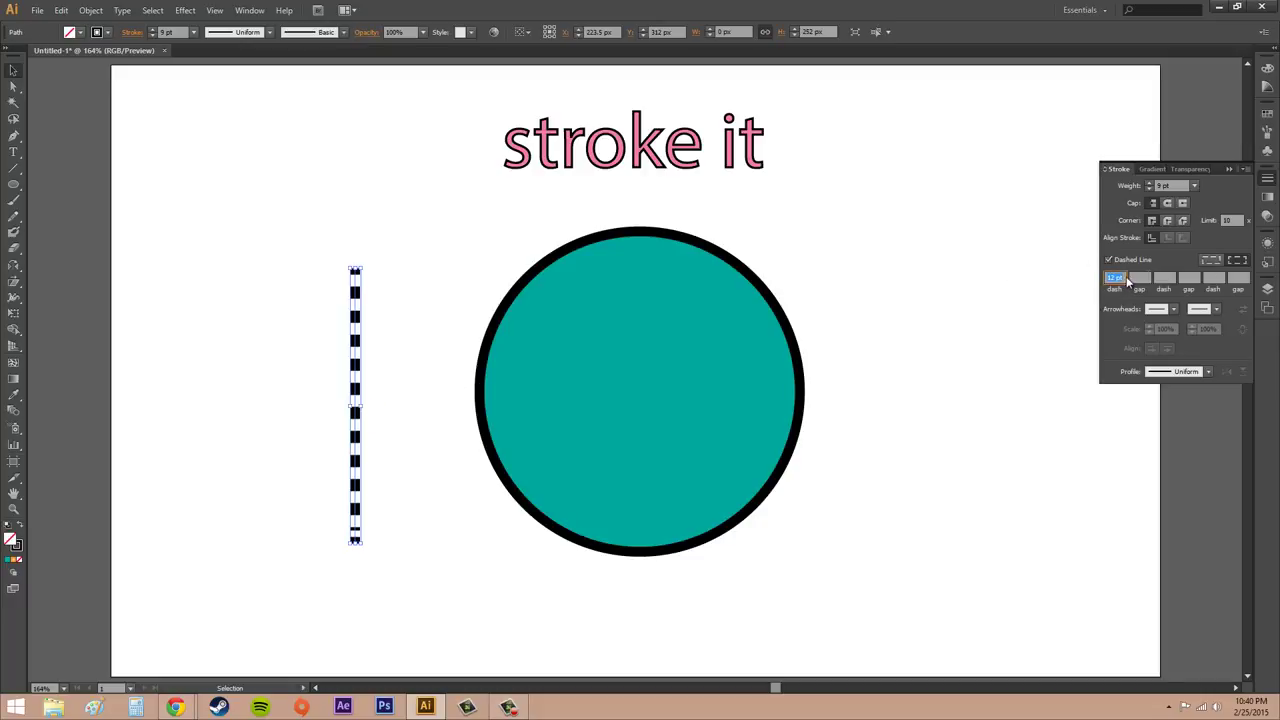
left_click(1209, 263)
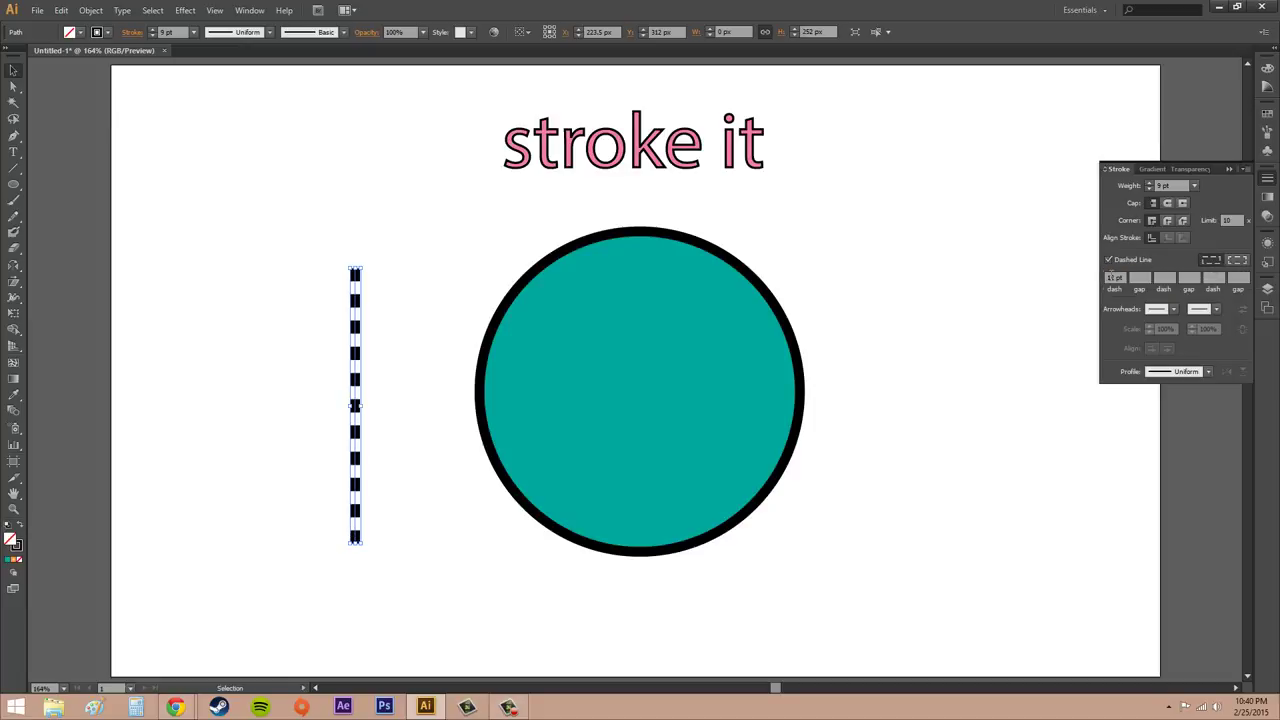
left_click(1237, 261)
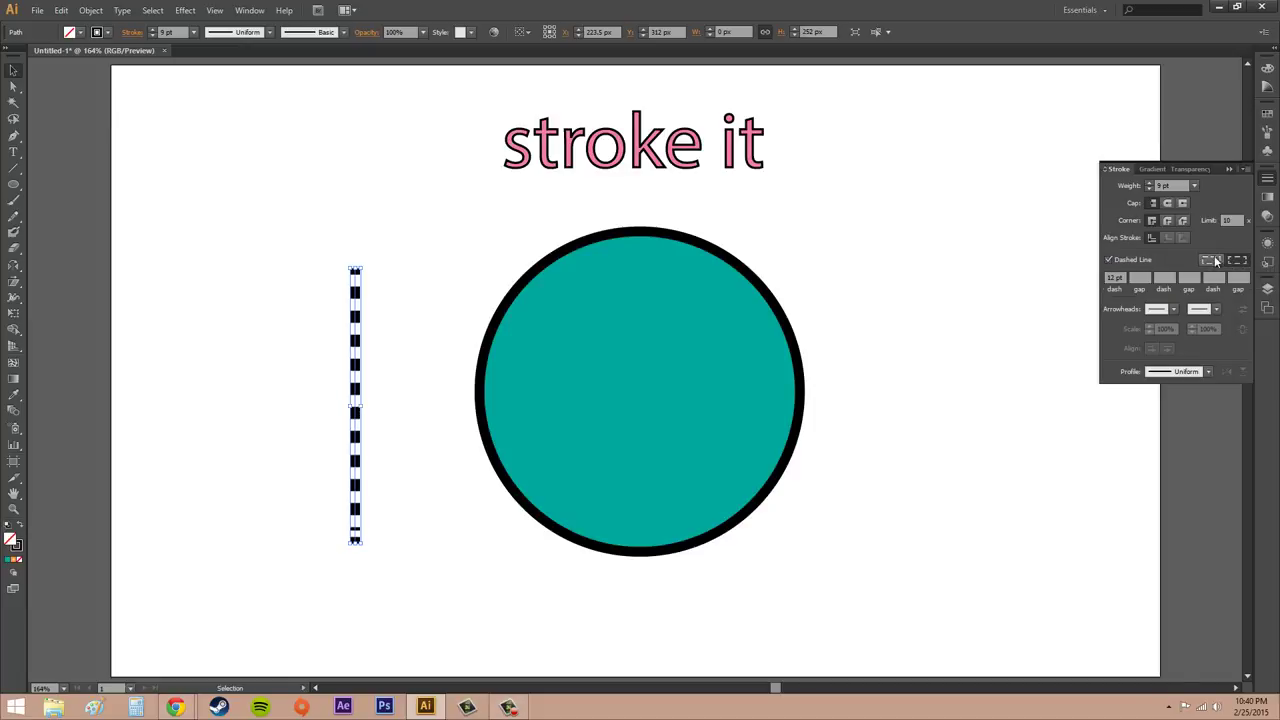
left_click(1211, 261)
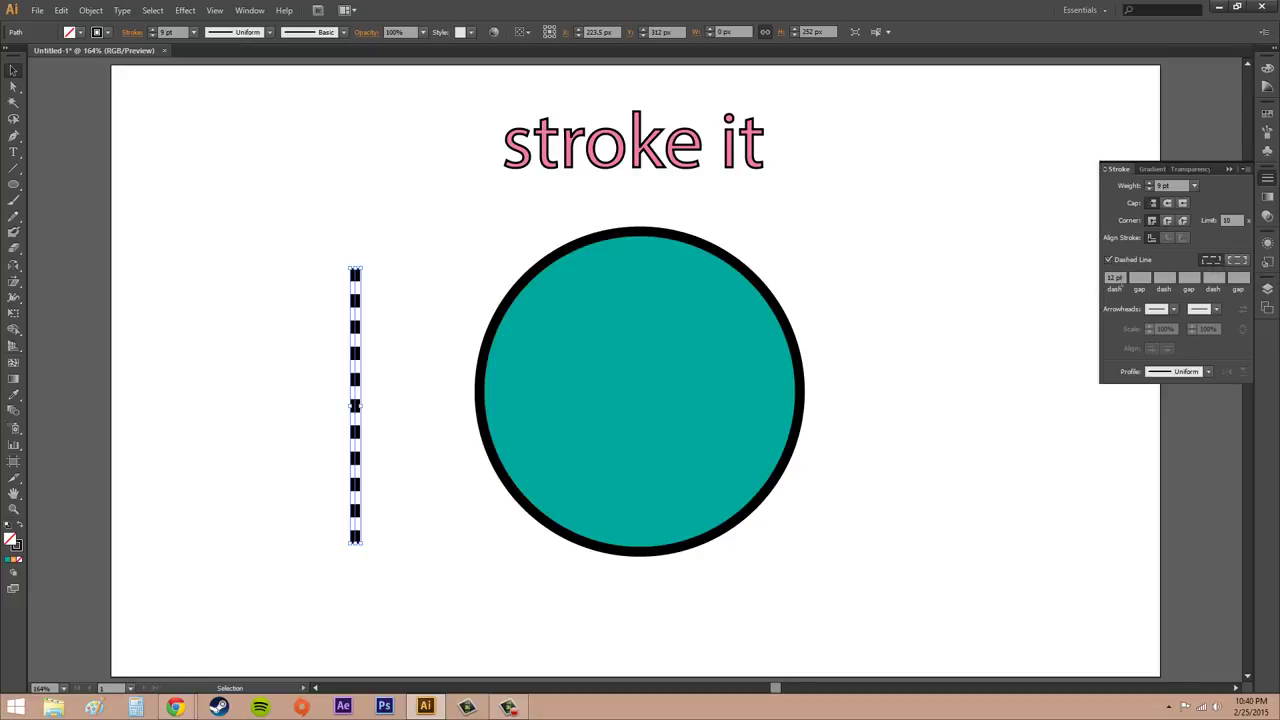
left_click(1242, 261)
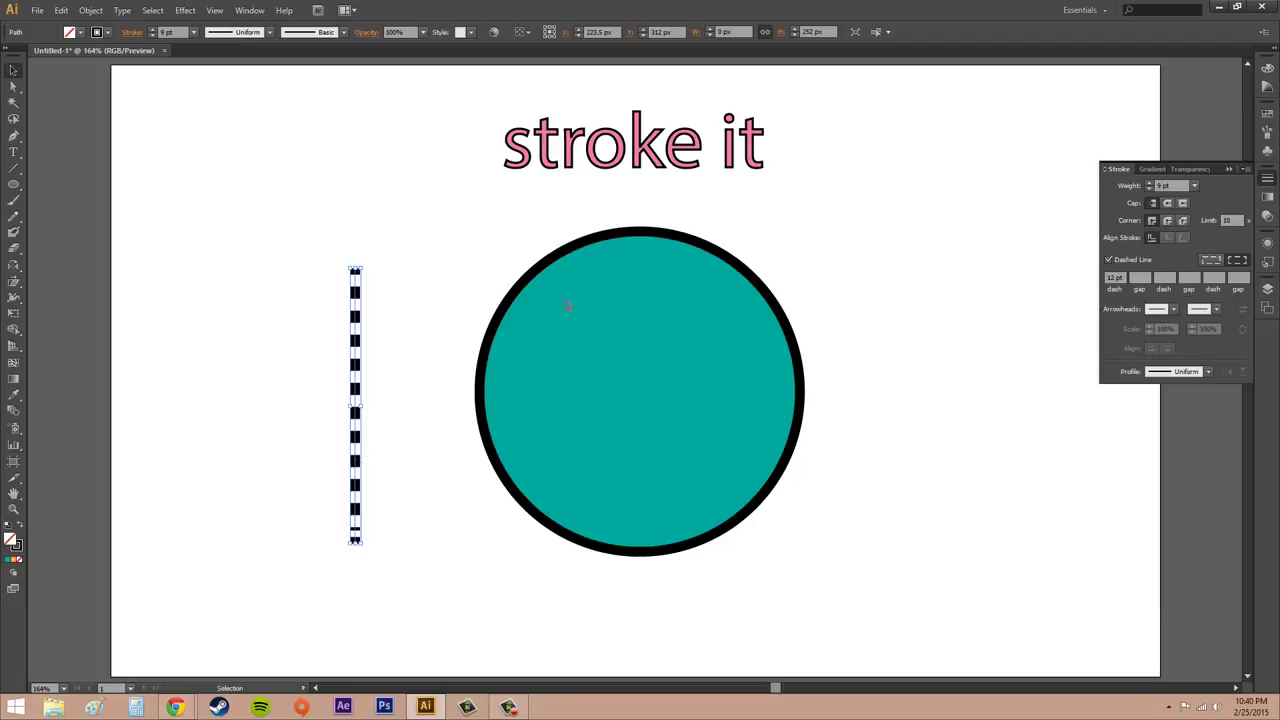
left_click(1237, 260)
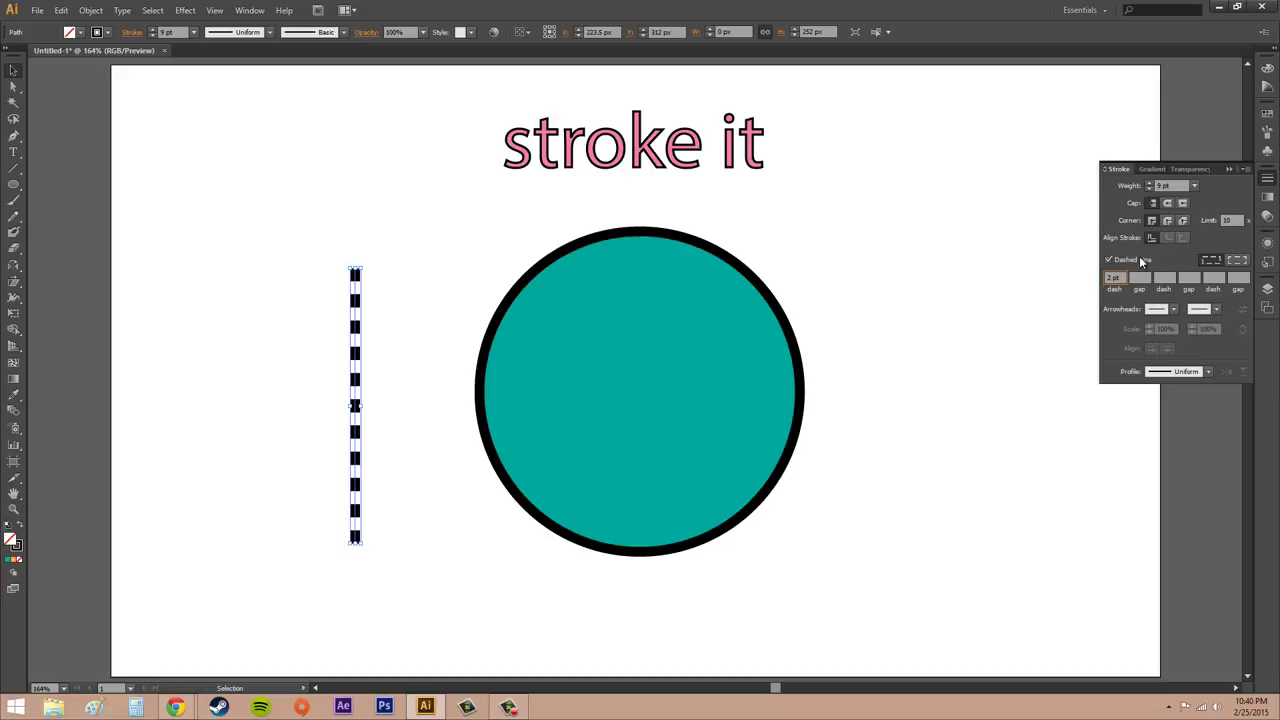
Set the dash length to 2 pt and reselect the dashed line
left_click(911, 334)
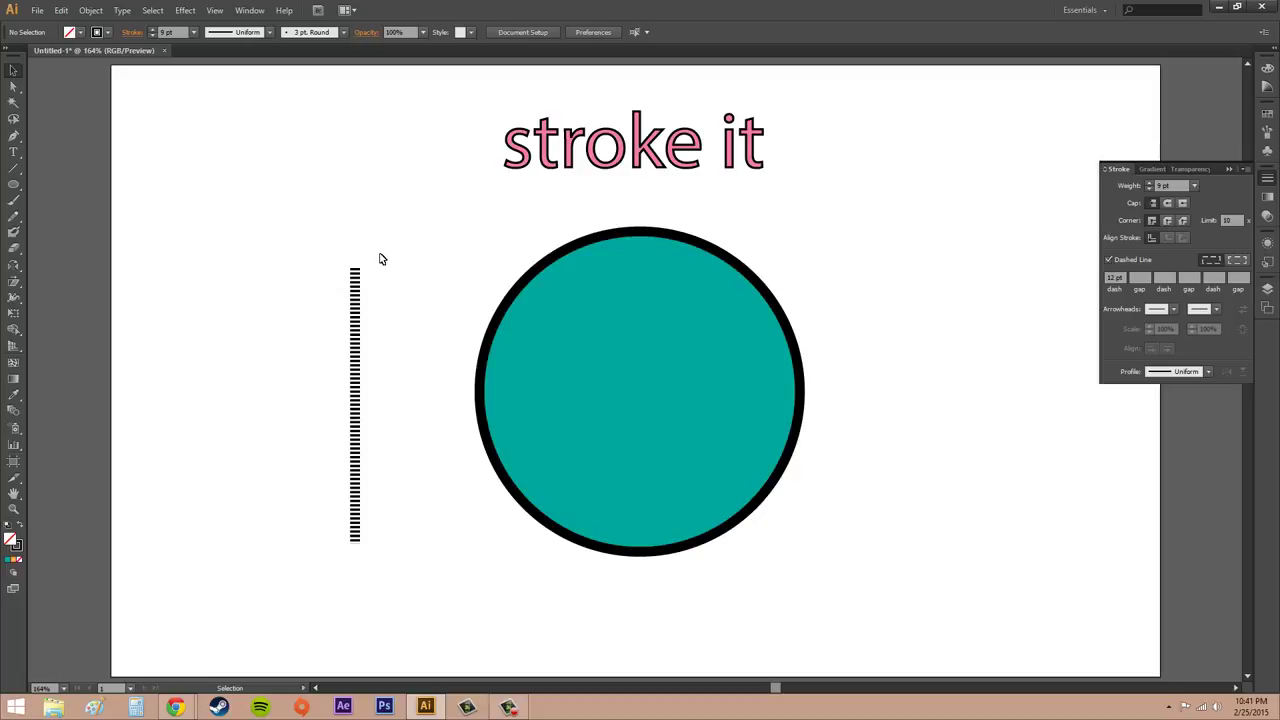
left_click(1141, 277)
left_click(353, 396)
left_click(357, 340)
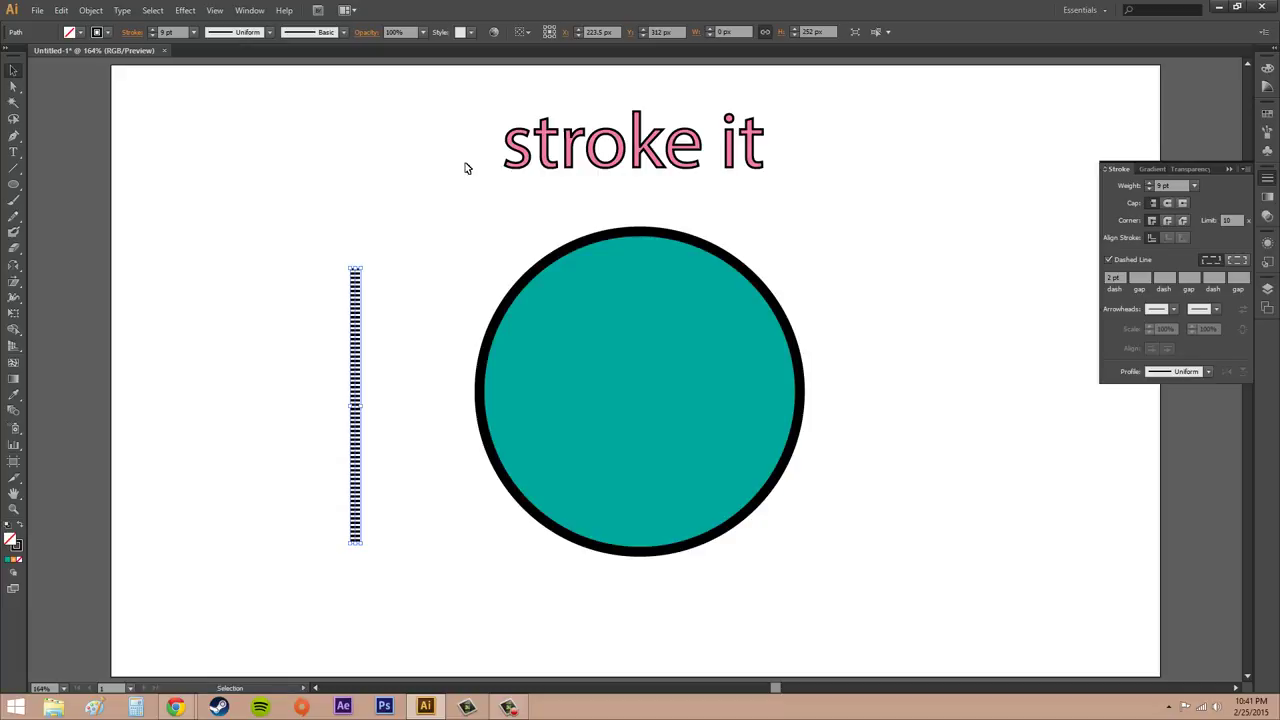
Add an arrowhead to the line's start and turn off the dashed stroke
left_click(1177, 313)
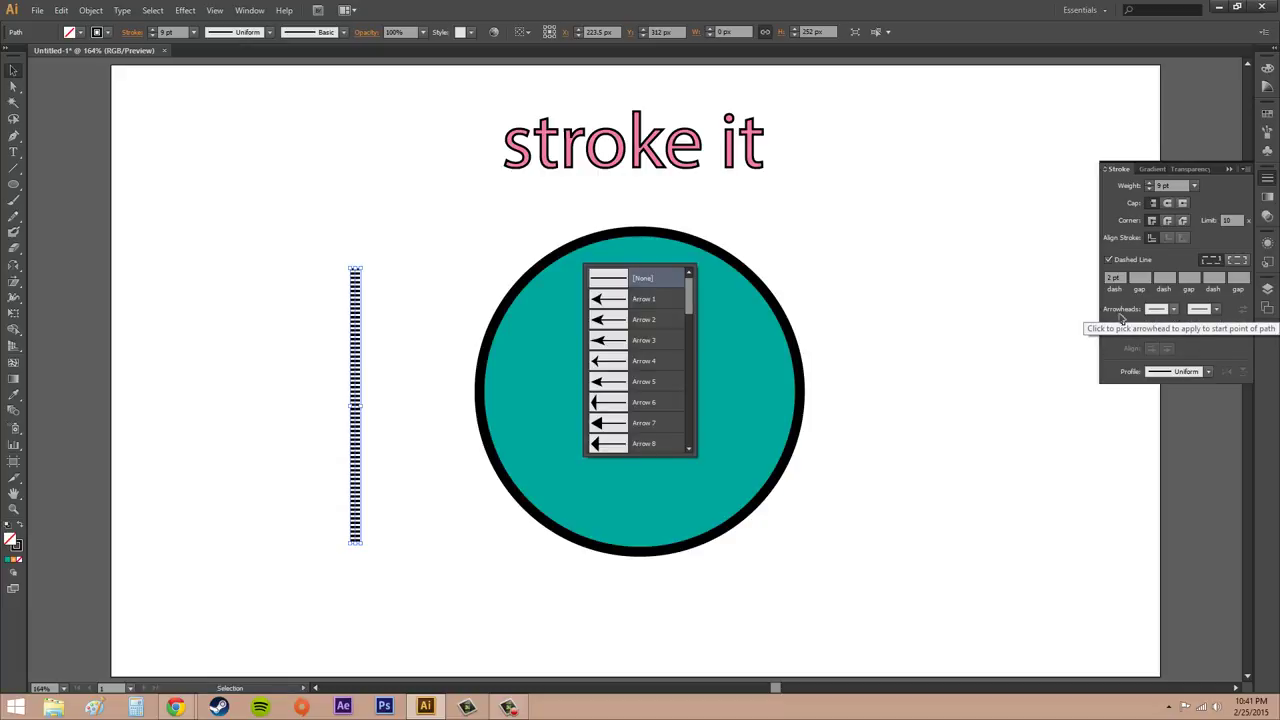
left_click(663, 302)
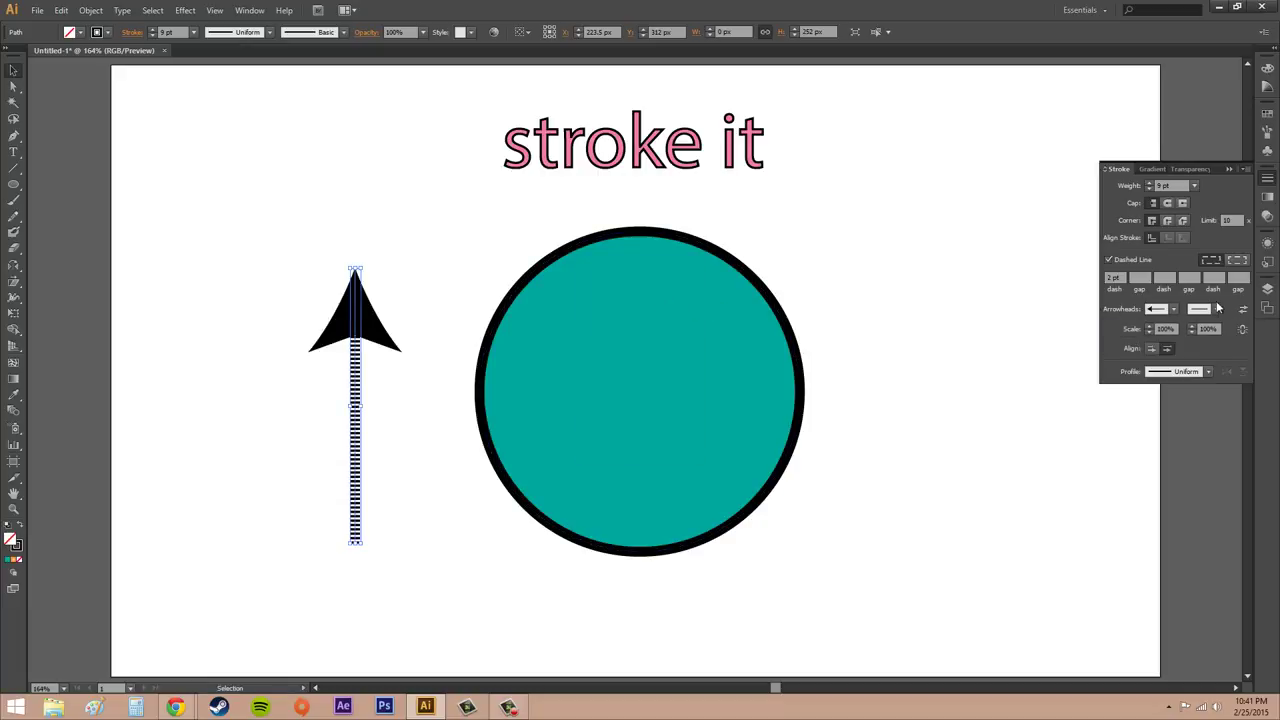
left_click(1108, 260)
left_click(920, 354)
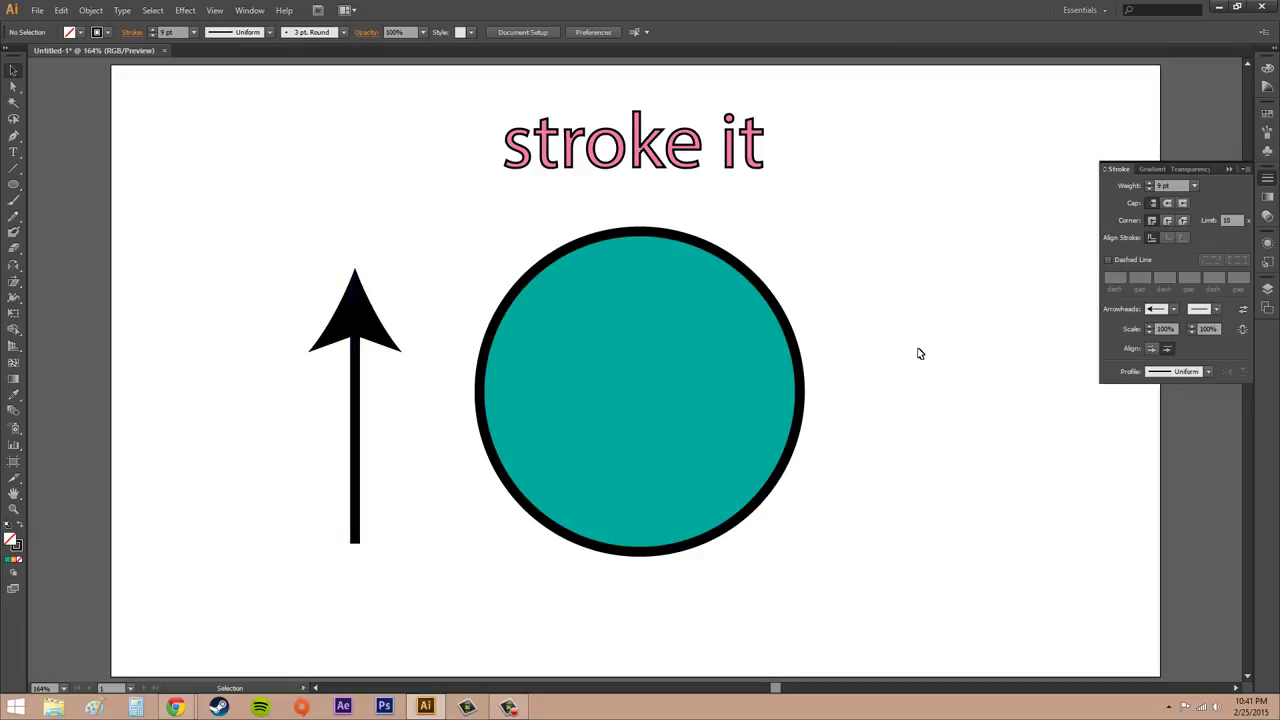
left_click(356, 458)
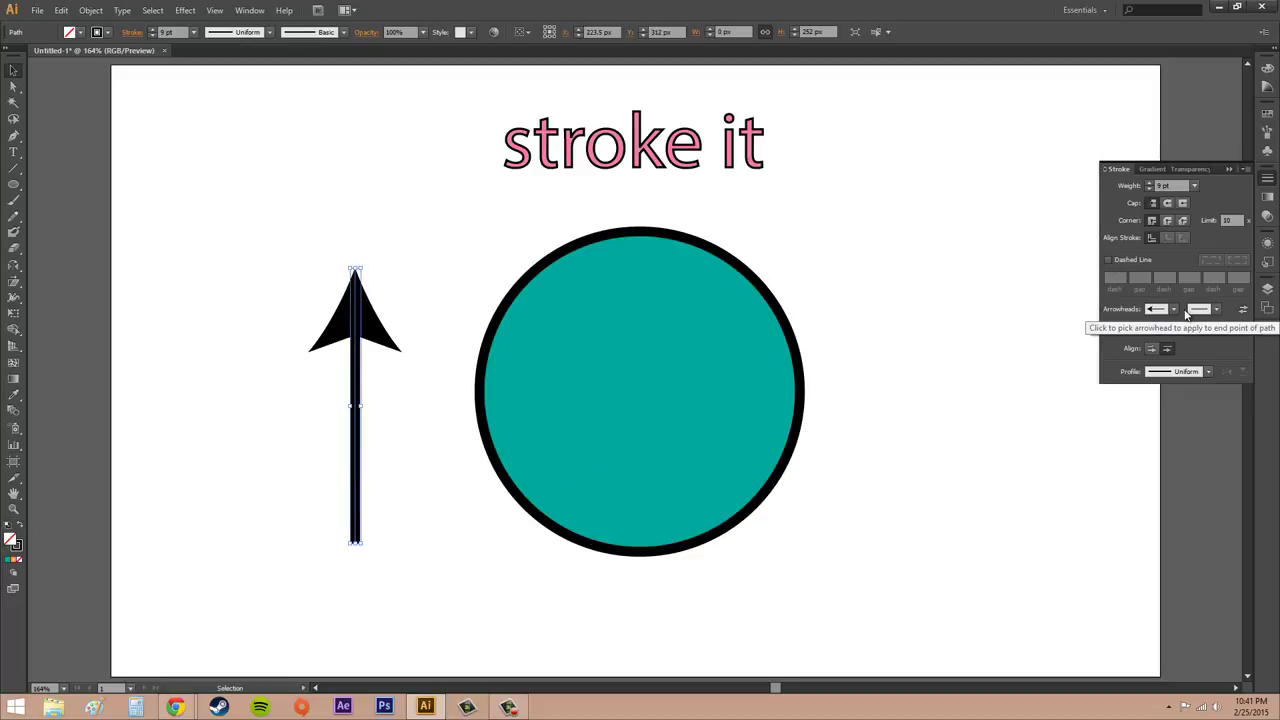
Set the line's end arrowhead to the fletched Arrow 19 tail
left_click(1216, 309)
scroll(640, 400, "down", 4)
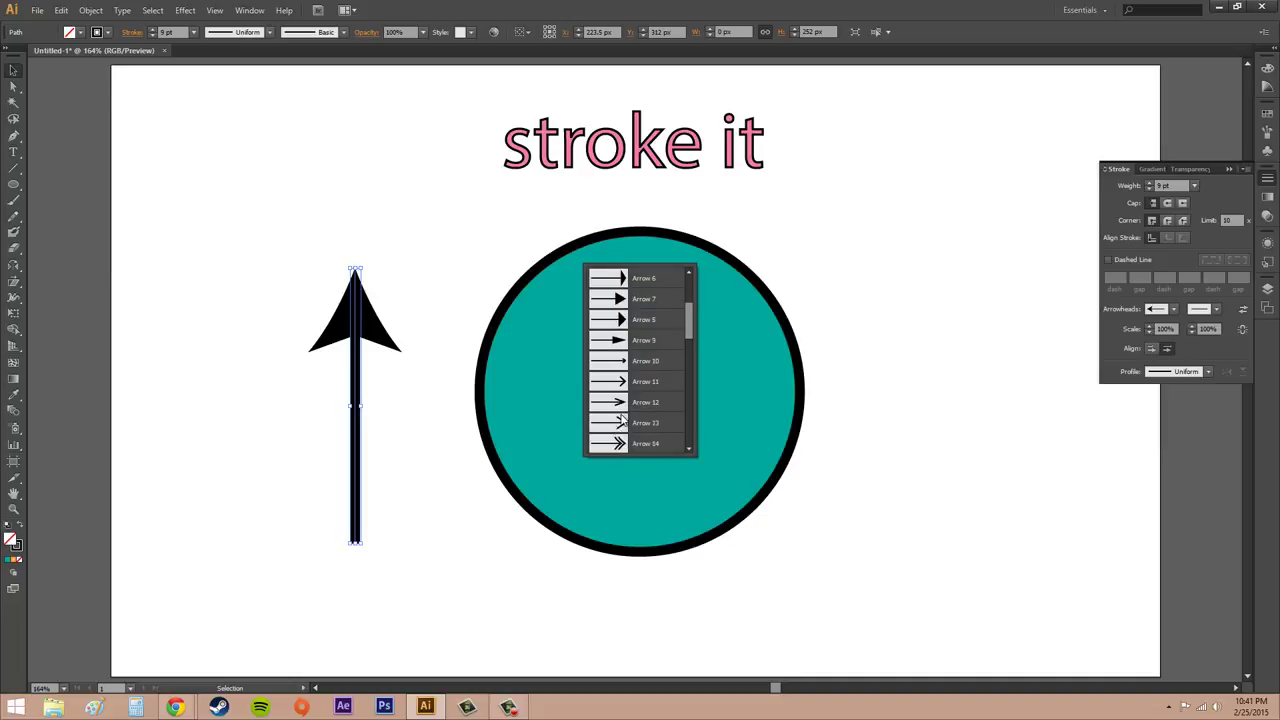
left_click(614, 425)
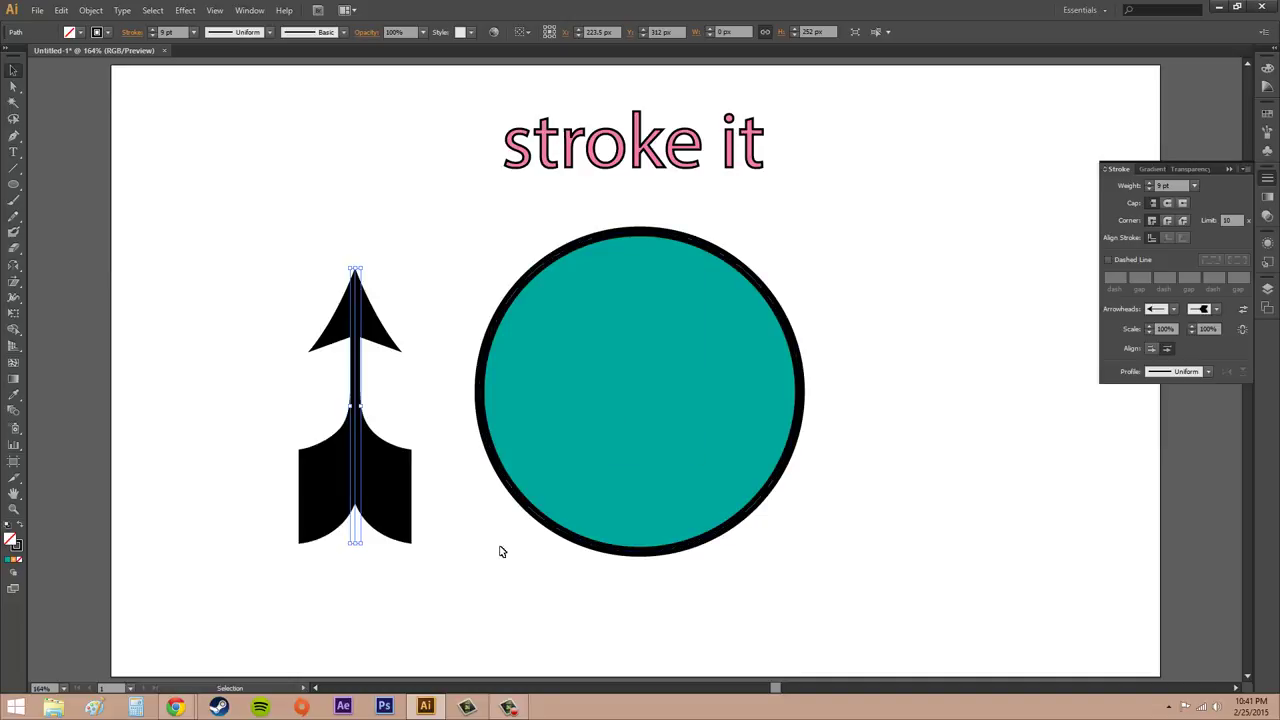
left_click(466, 539)
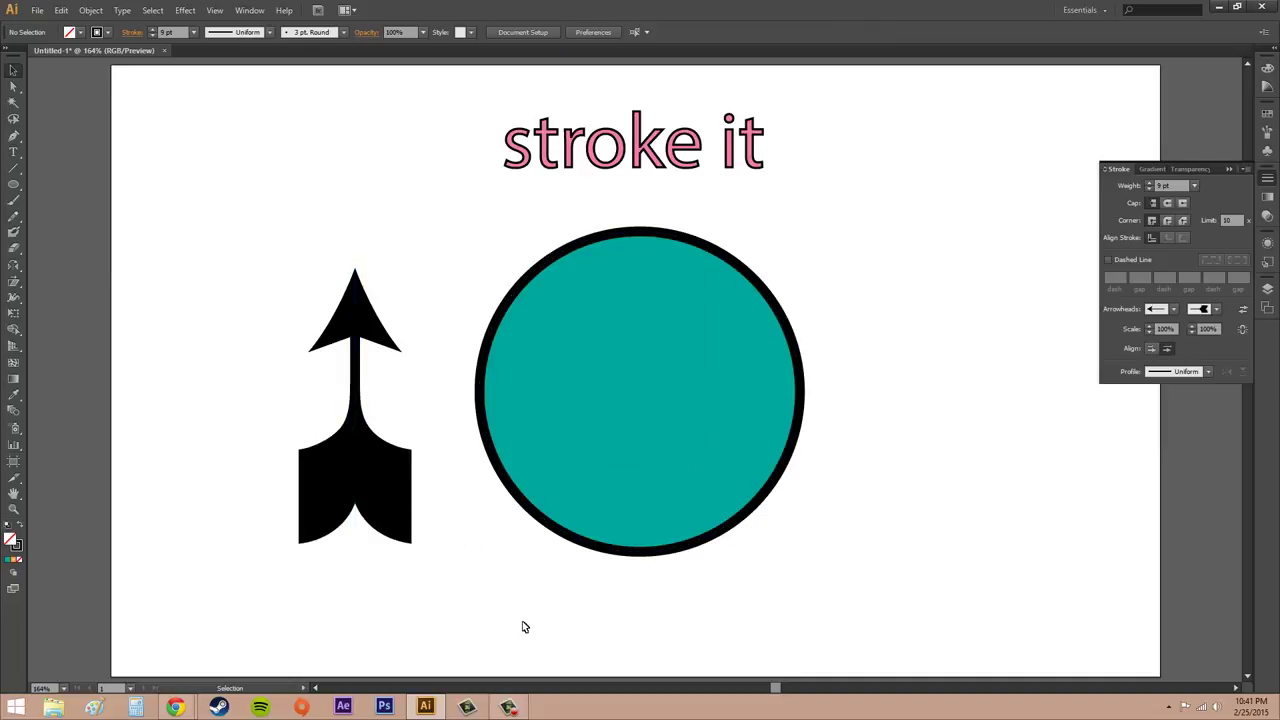
Give the teal circle an Arrow 1 start arrowhead, with the end arrowhead set to None
left_click(712, 390)
left_click(1173, 310)
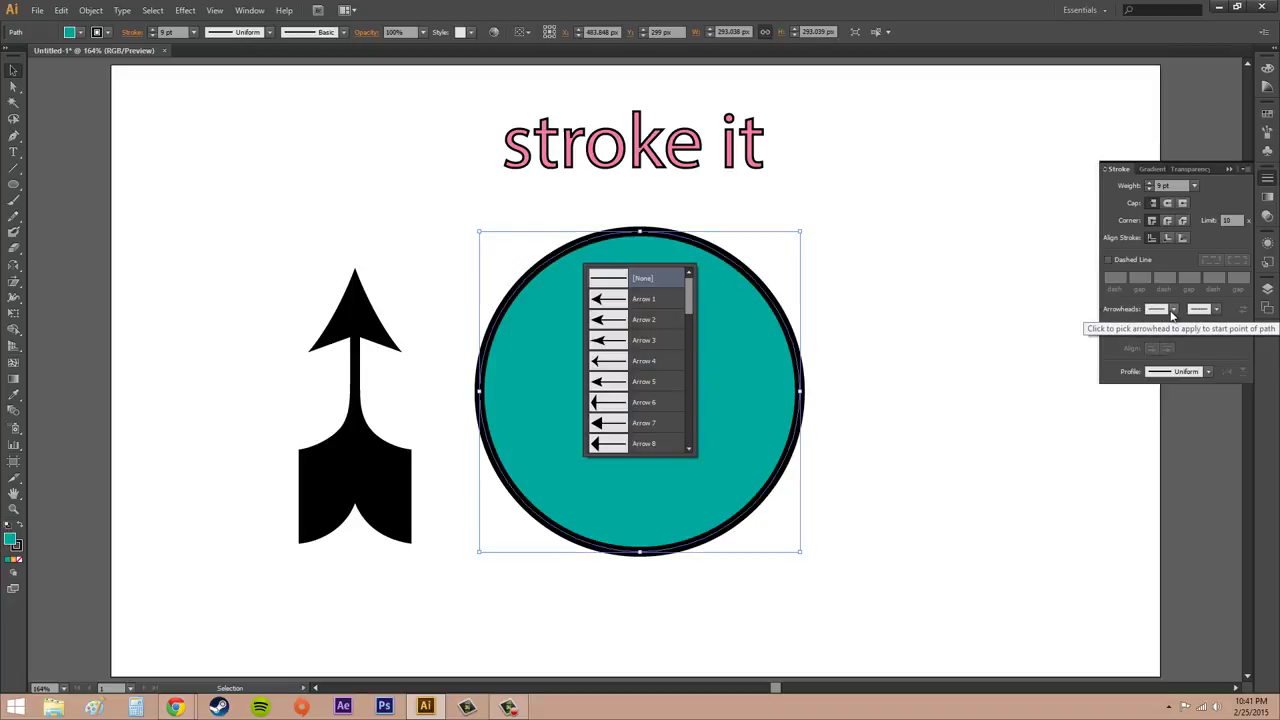
left_click(612, 299)
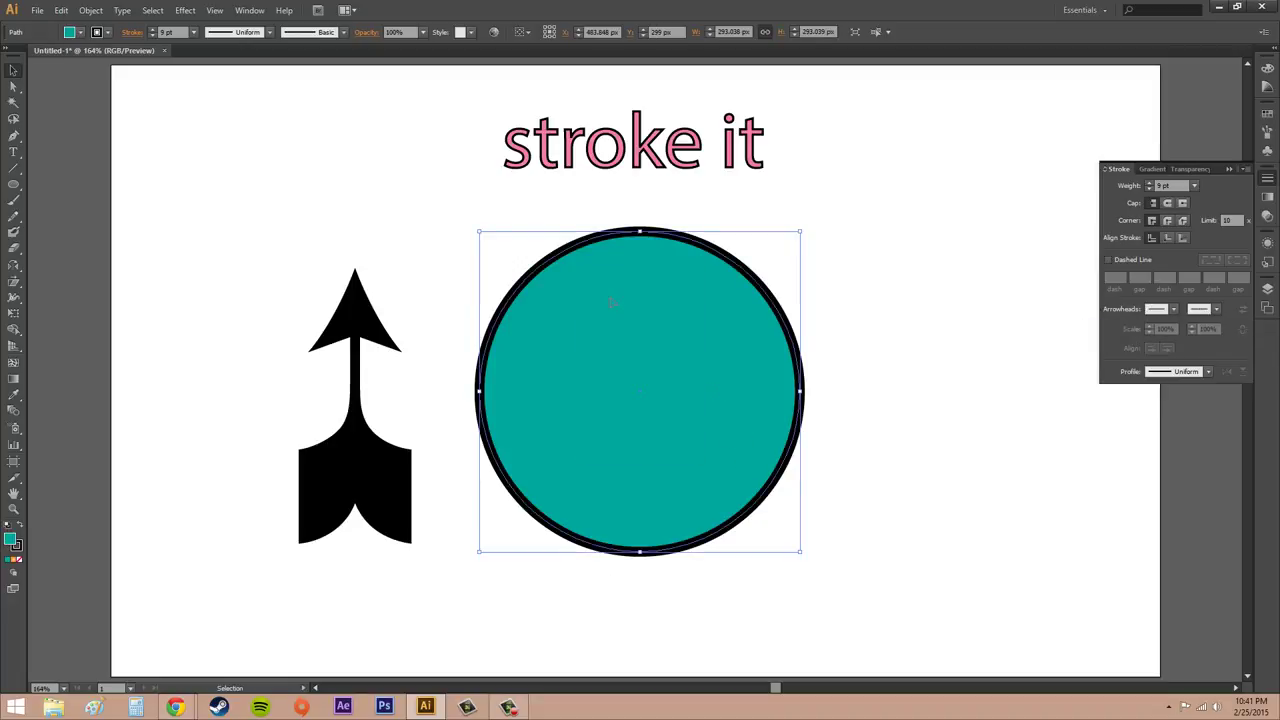
left_click(916, 401)
left_click(1200, 312)
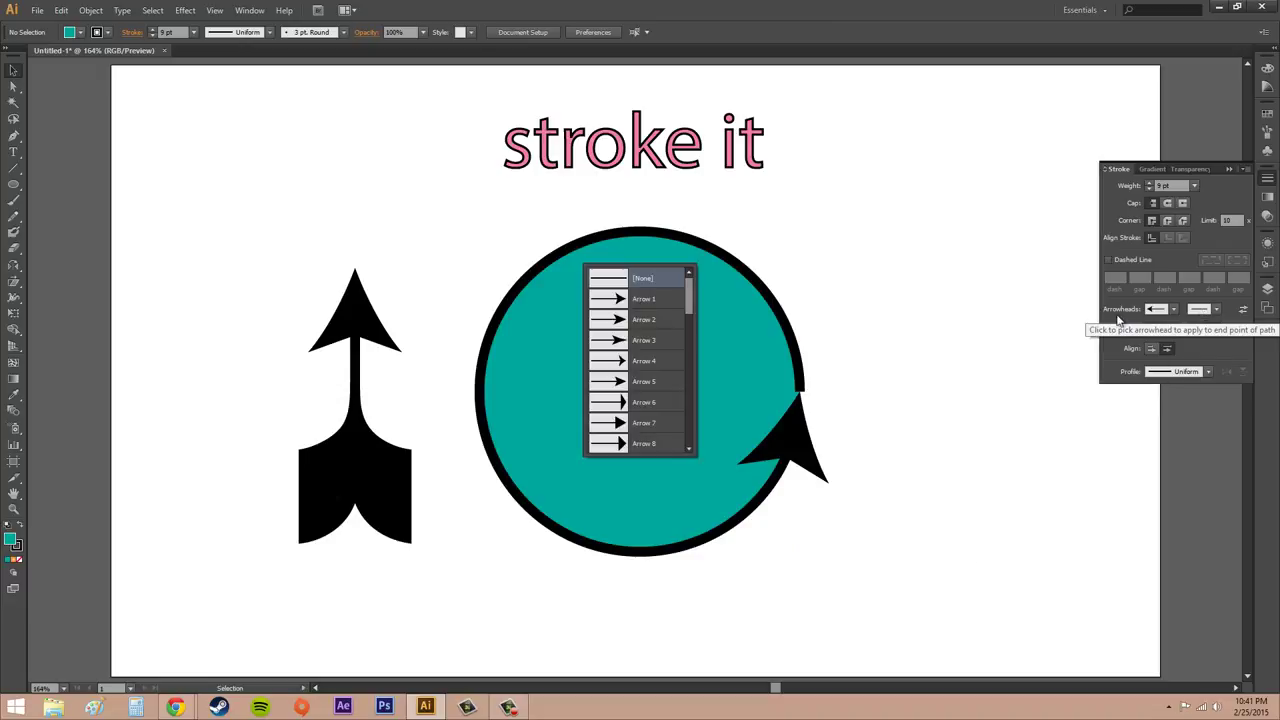
left_click(649, 309)
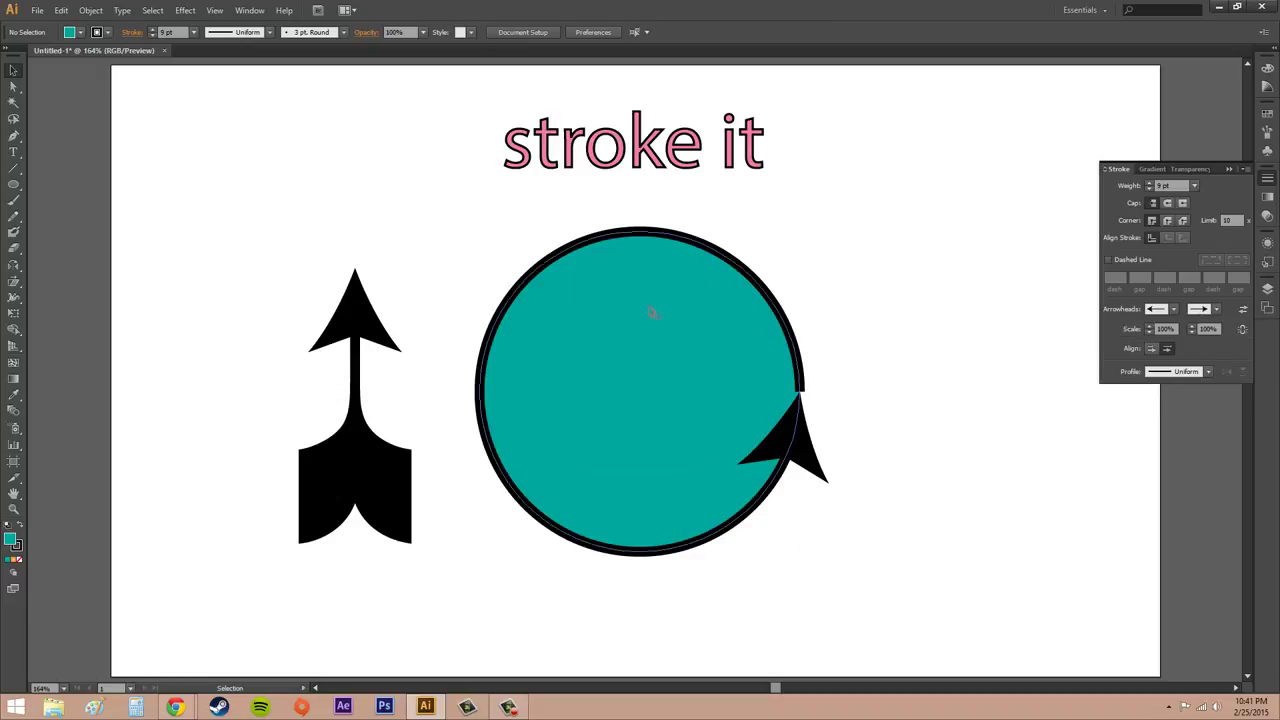
left_click(1200, 316)
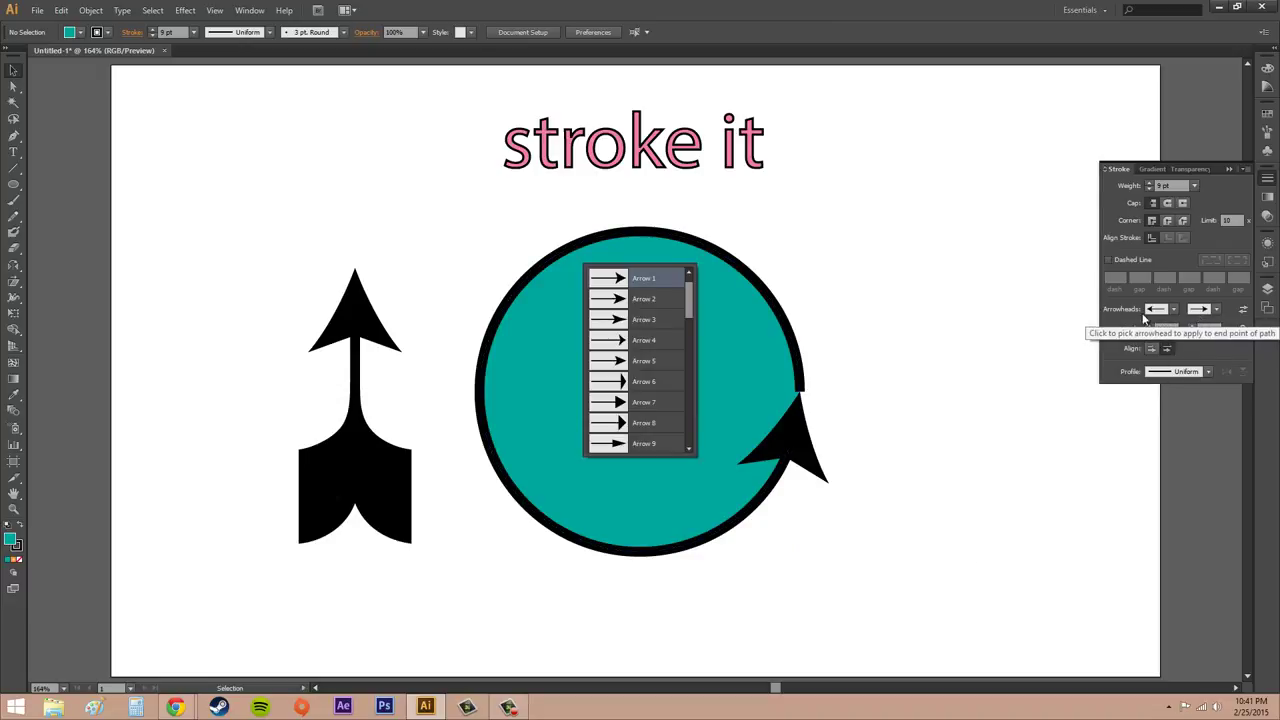
left_click(645, 375)
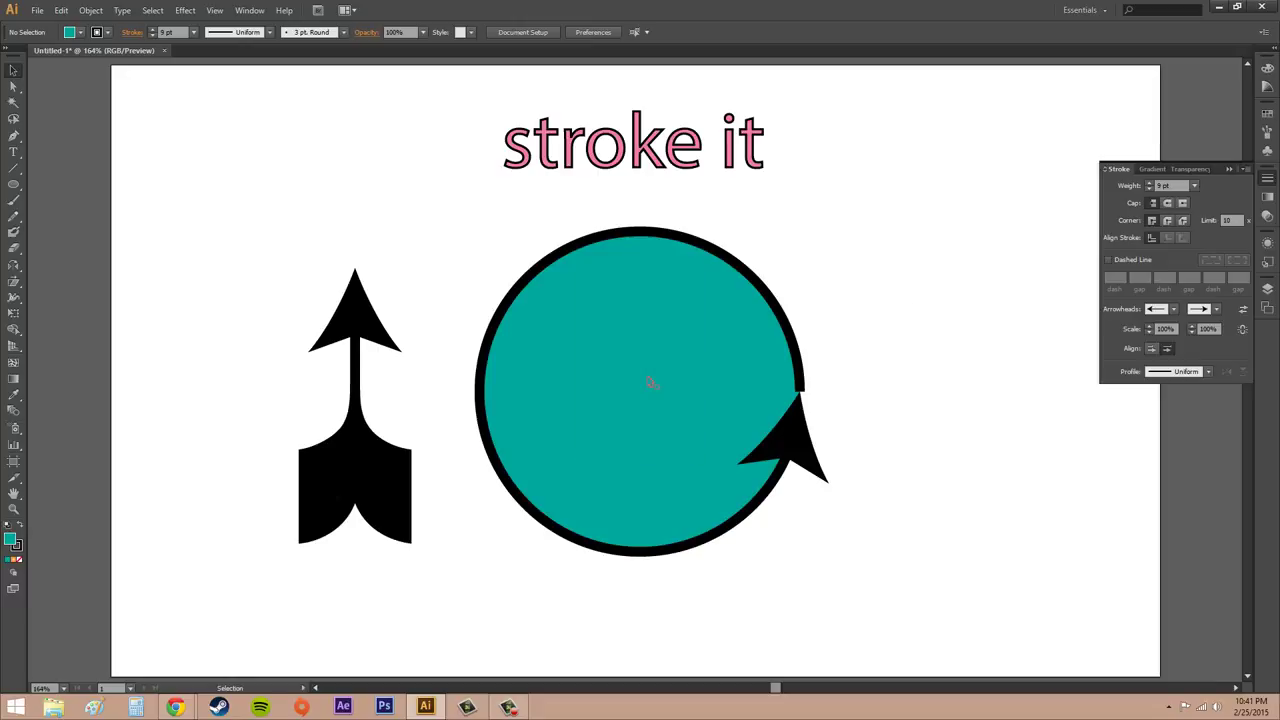
left_click(1213, 316)
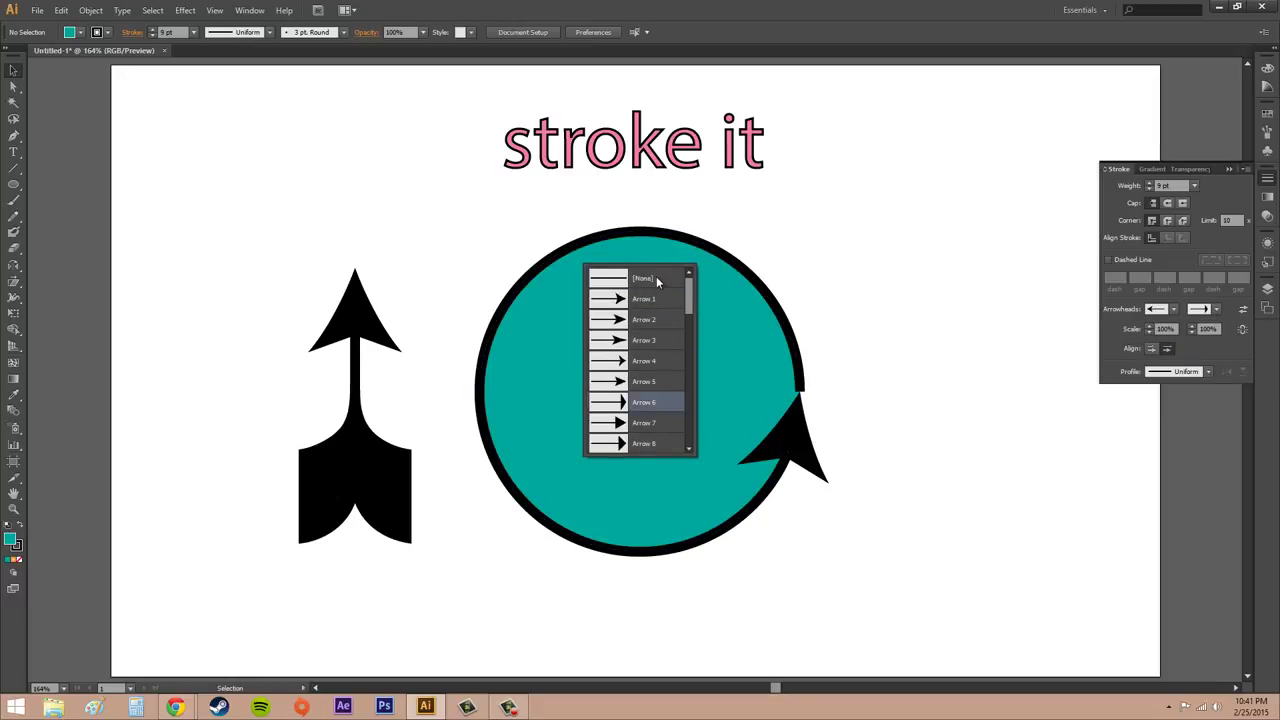
left_click(645, 278)
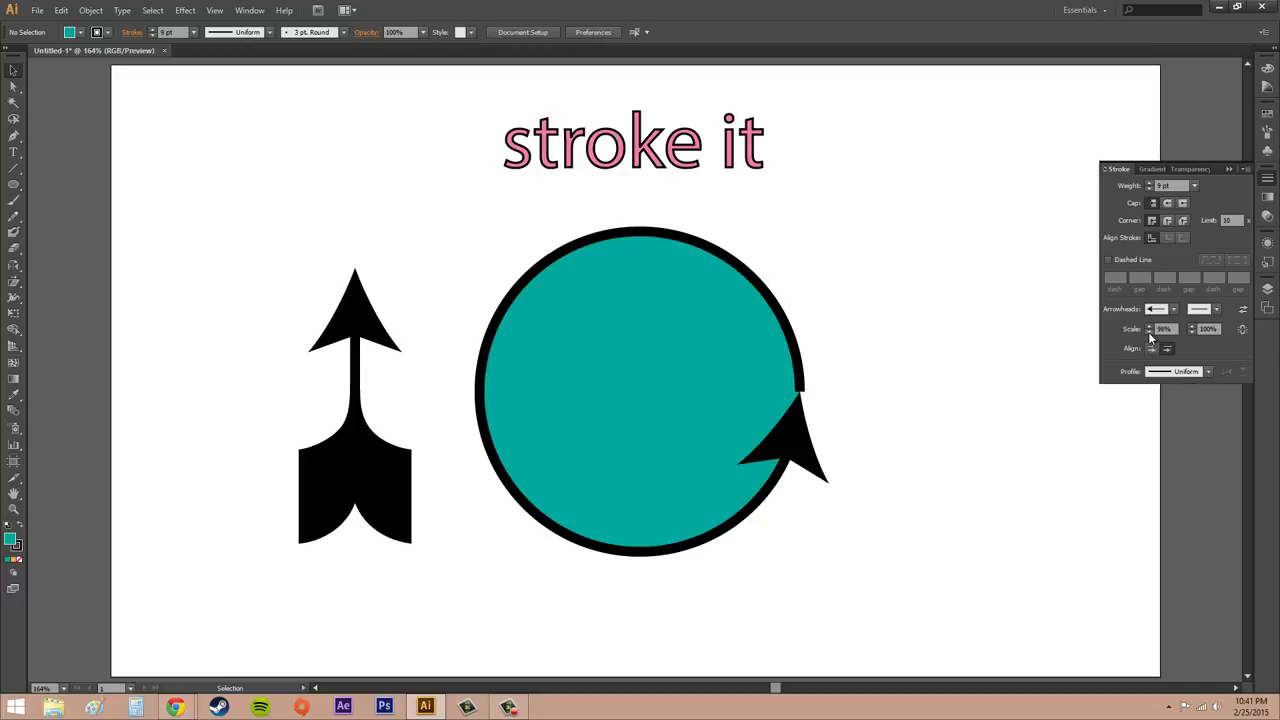
Scale the circle's start arrowhead down to 83%, keeping the end scale at 100%
left_click(790, 390)
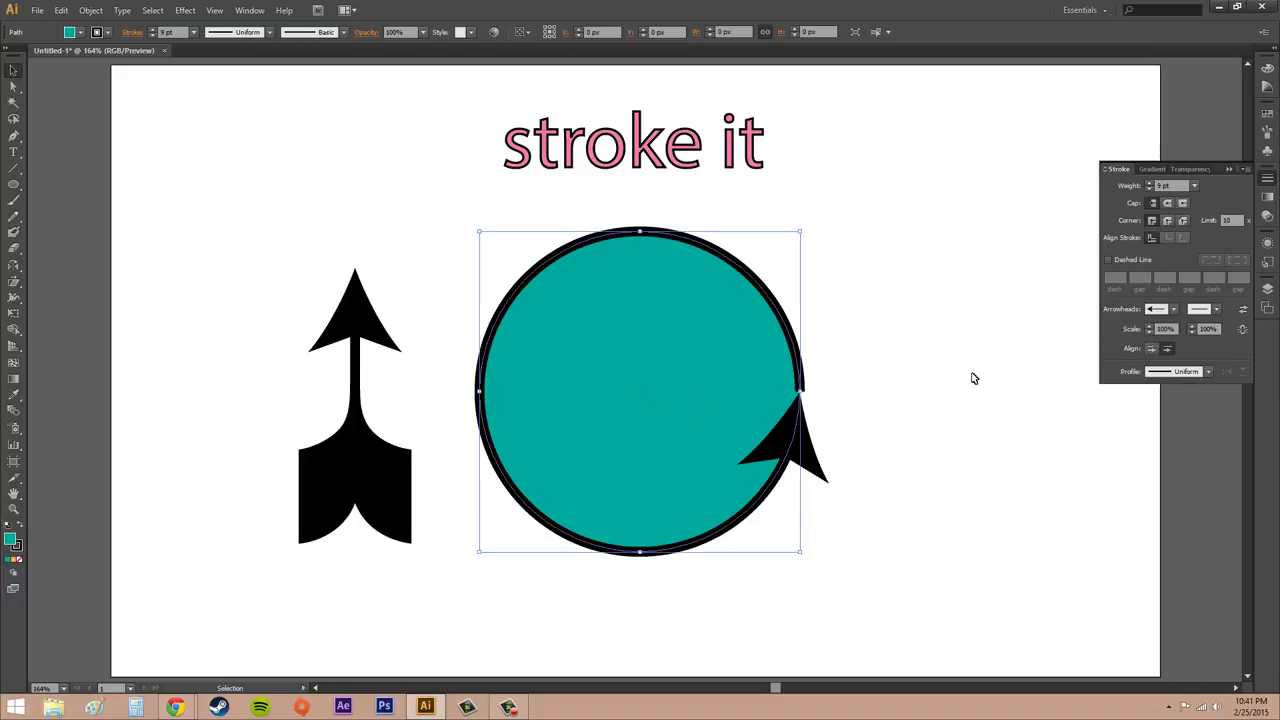
left_click(1149, 333)
left_click(1149, 333)
left_click(1149, 333)
left_click(1149, 333)
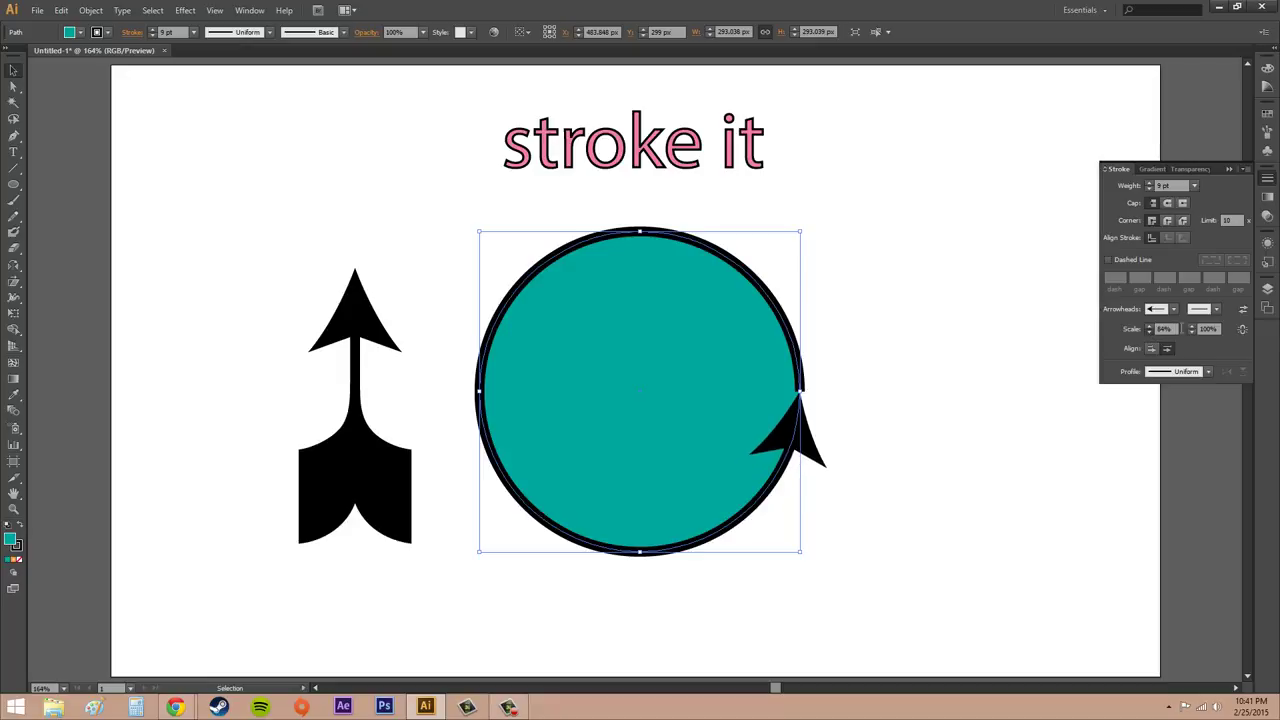
left_click(1149, 333)
left_click(1190, 333)
left_click(1190, 333)
left_click(1190, 333)
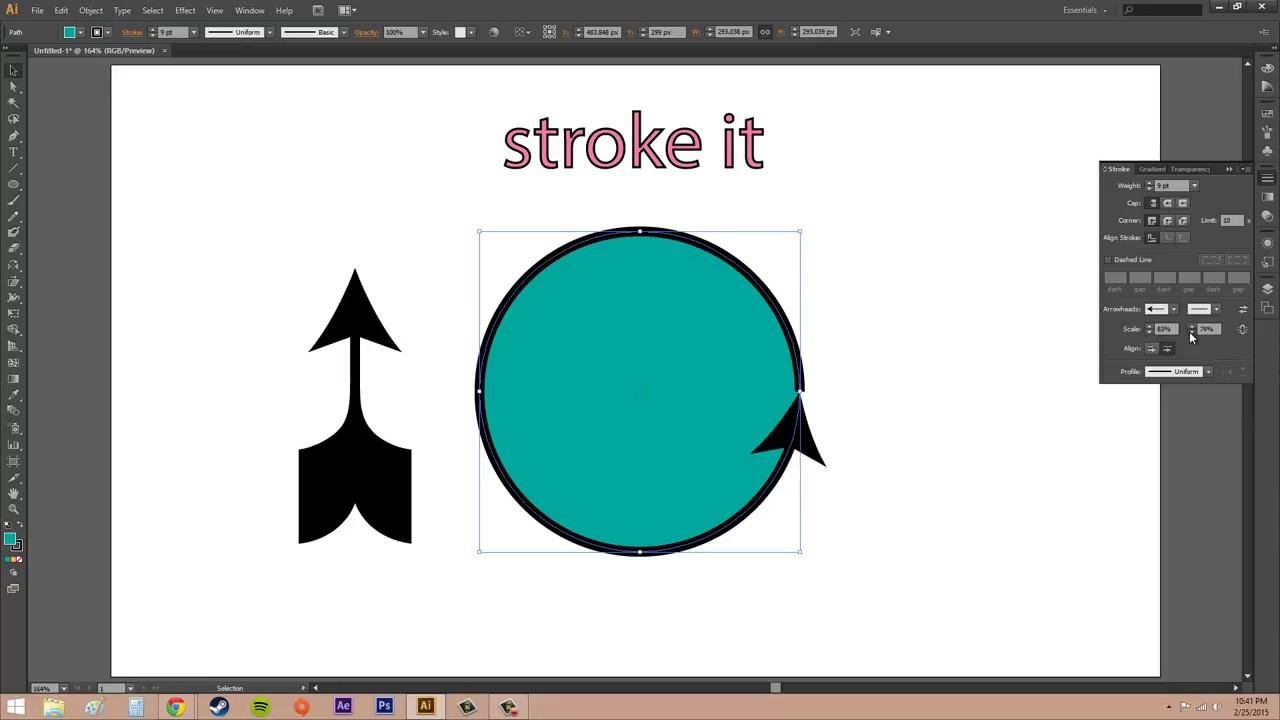
left_click(1244, 330)
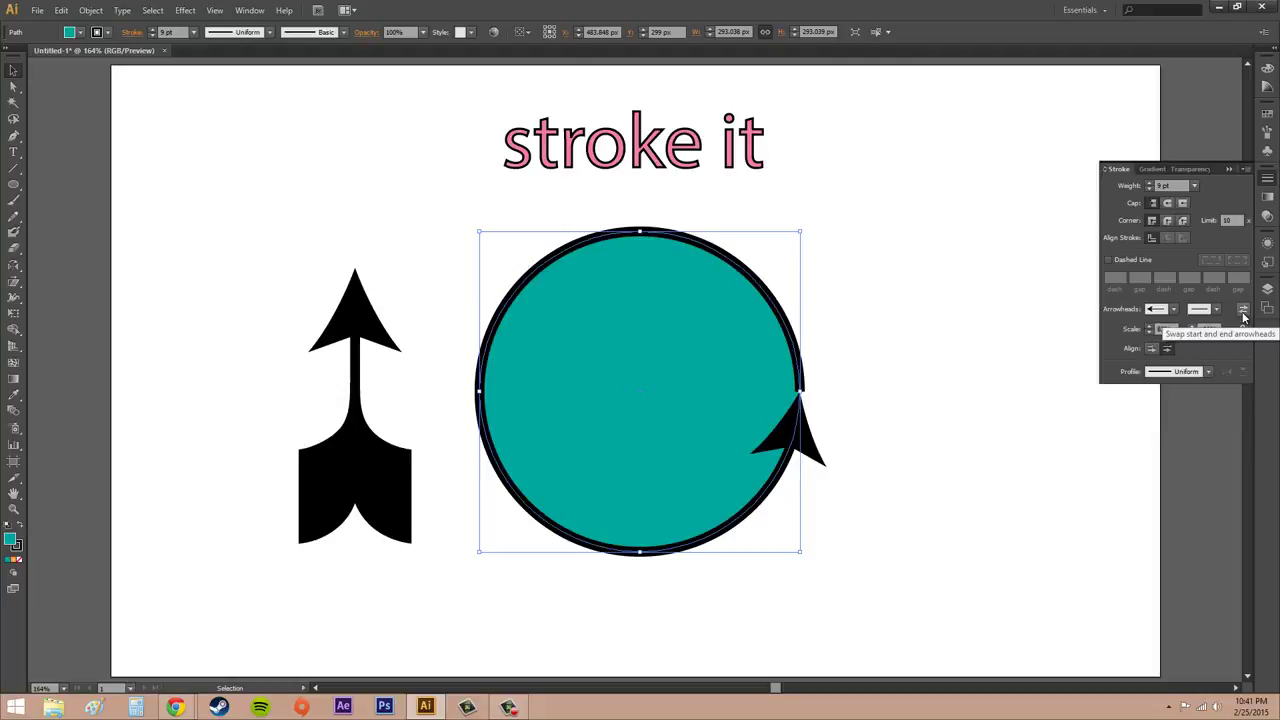
Try swapping the arrowheads and the tip placement options, leaving both unchanged
left_click(1243, 312)
left_click(1243, 312)
left_click(1243, 312)
left_click(1243, 312)
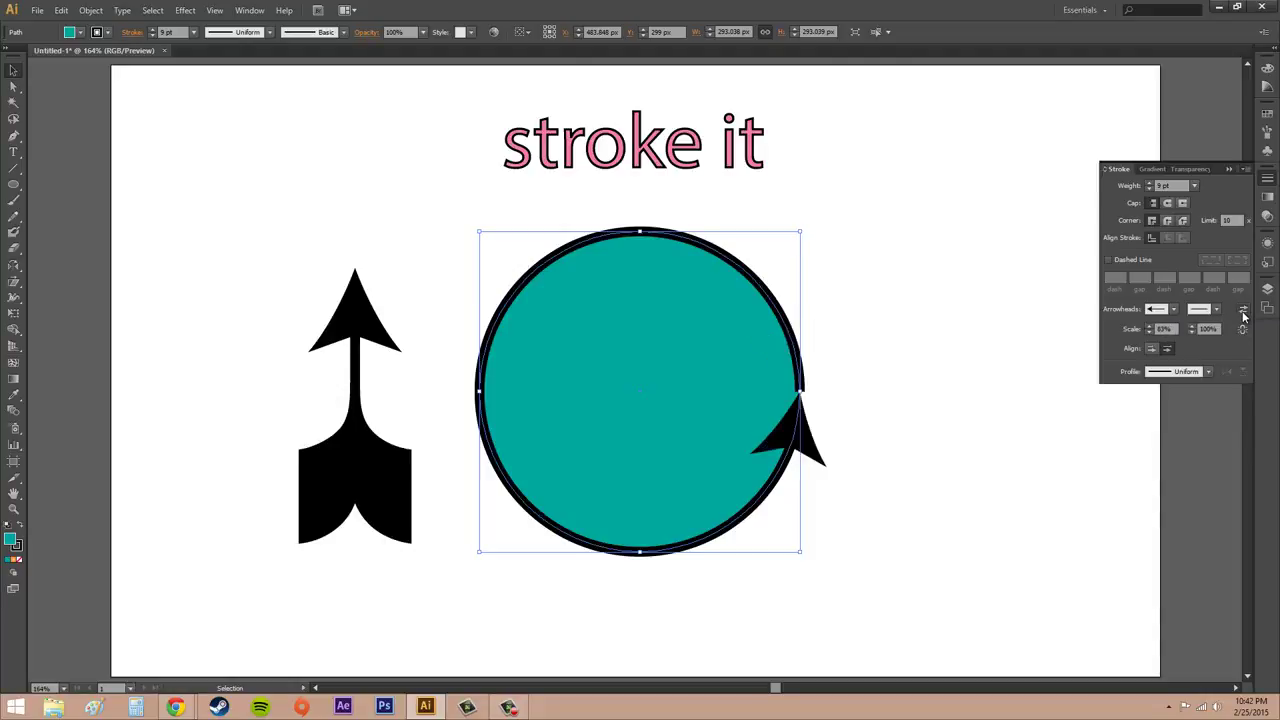
left_click(1243, 312)
left_click(1243, 312)
left_click(1168, 349)
left_click(1155, 350)
left_click(1168, 349)
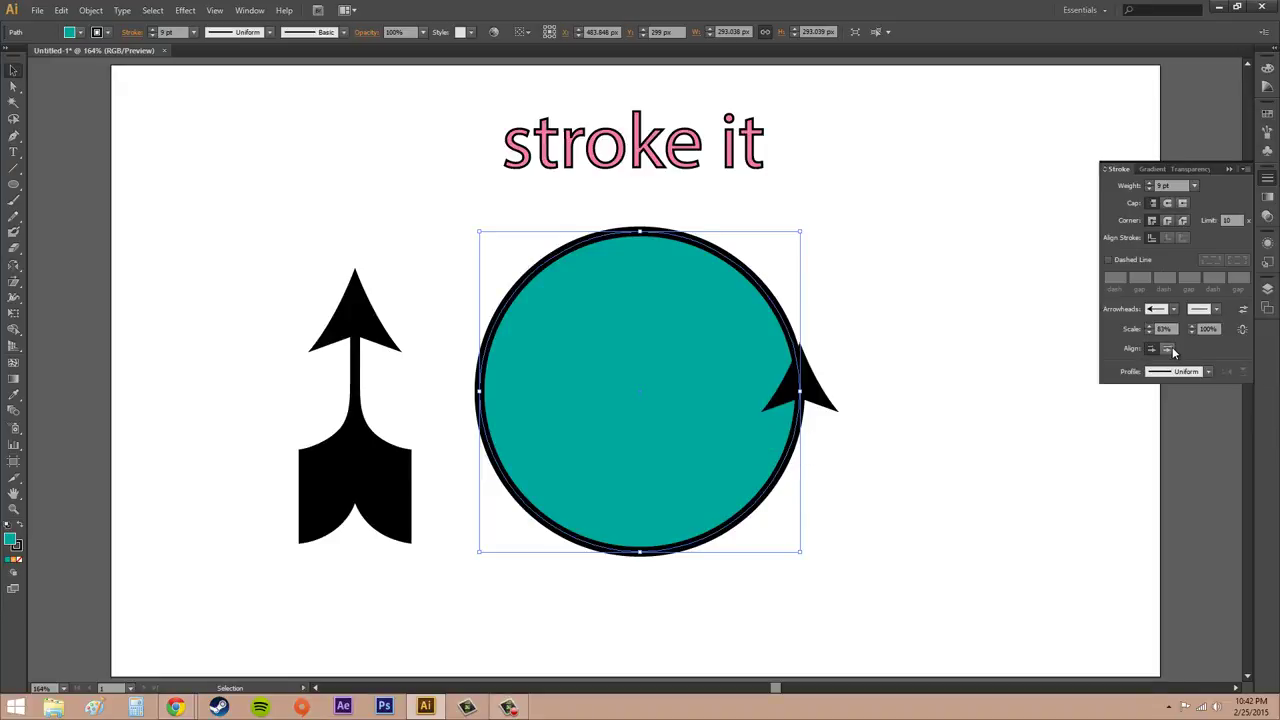
left_click(1155, 350)
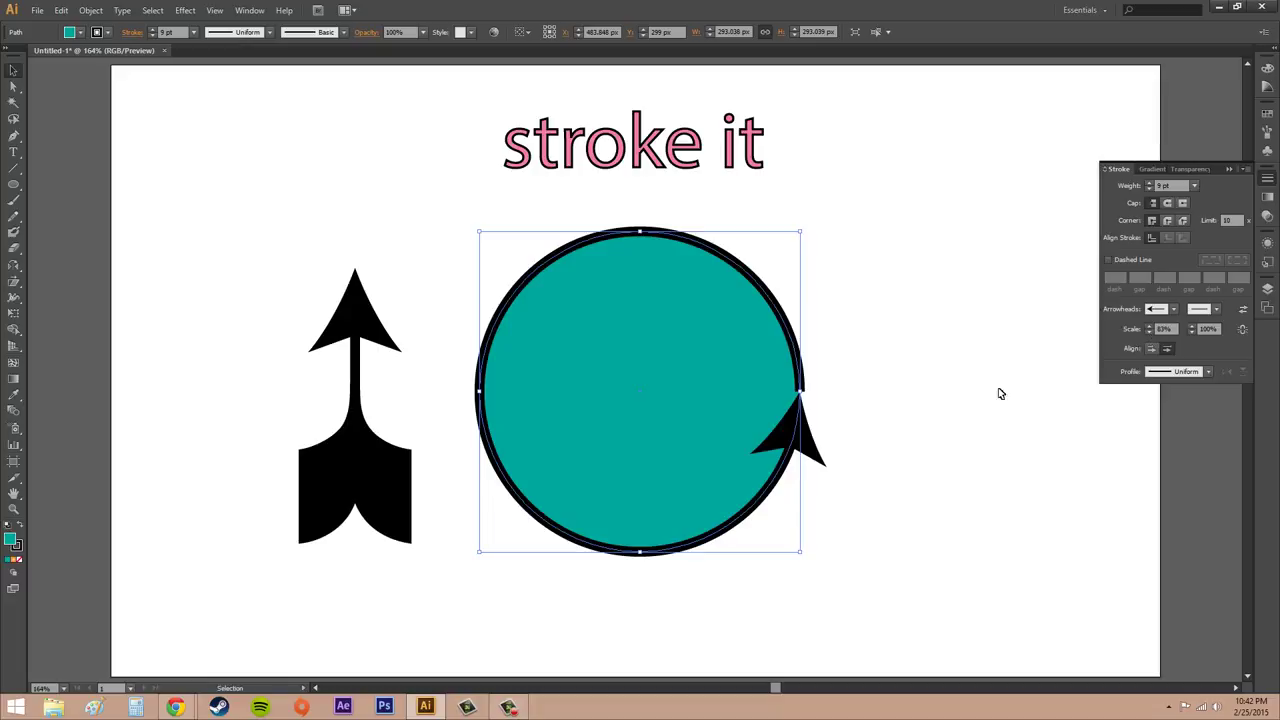
left_click(960, 275)
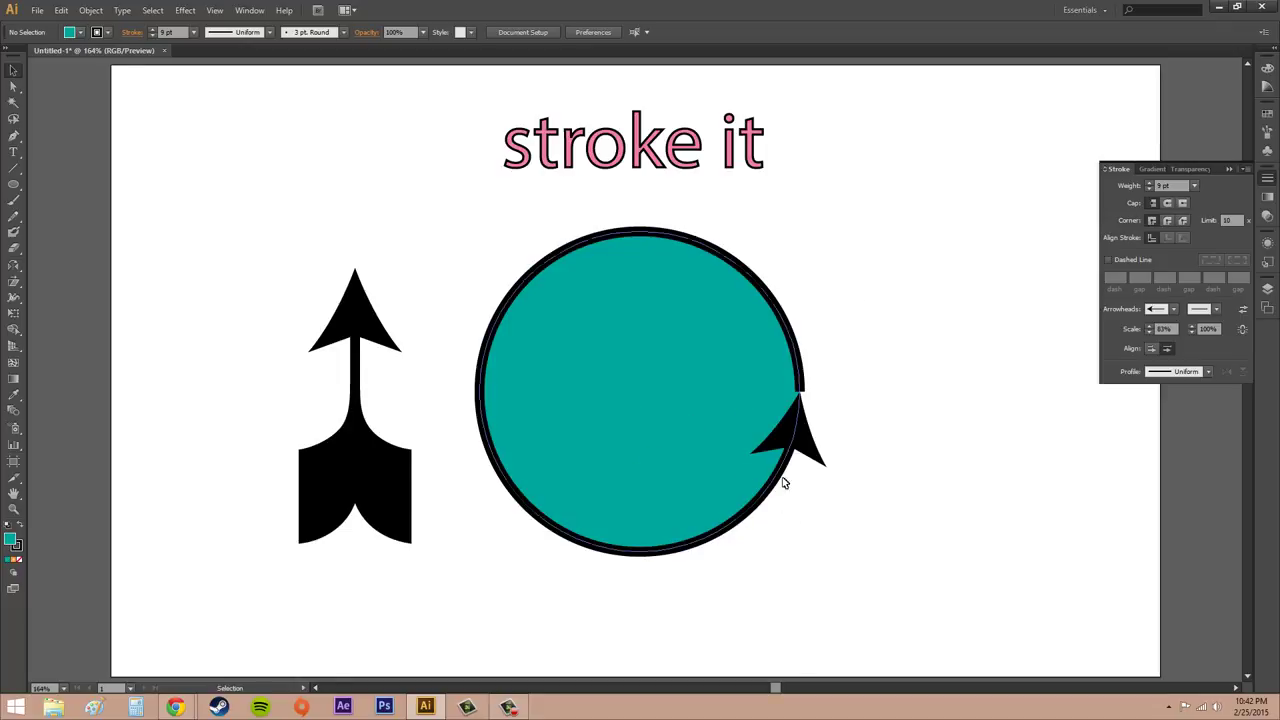
left_click(724, 392)
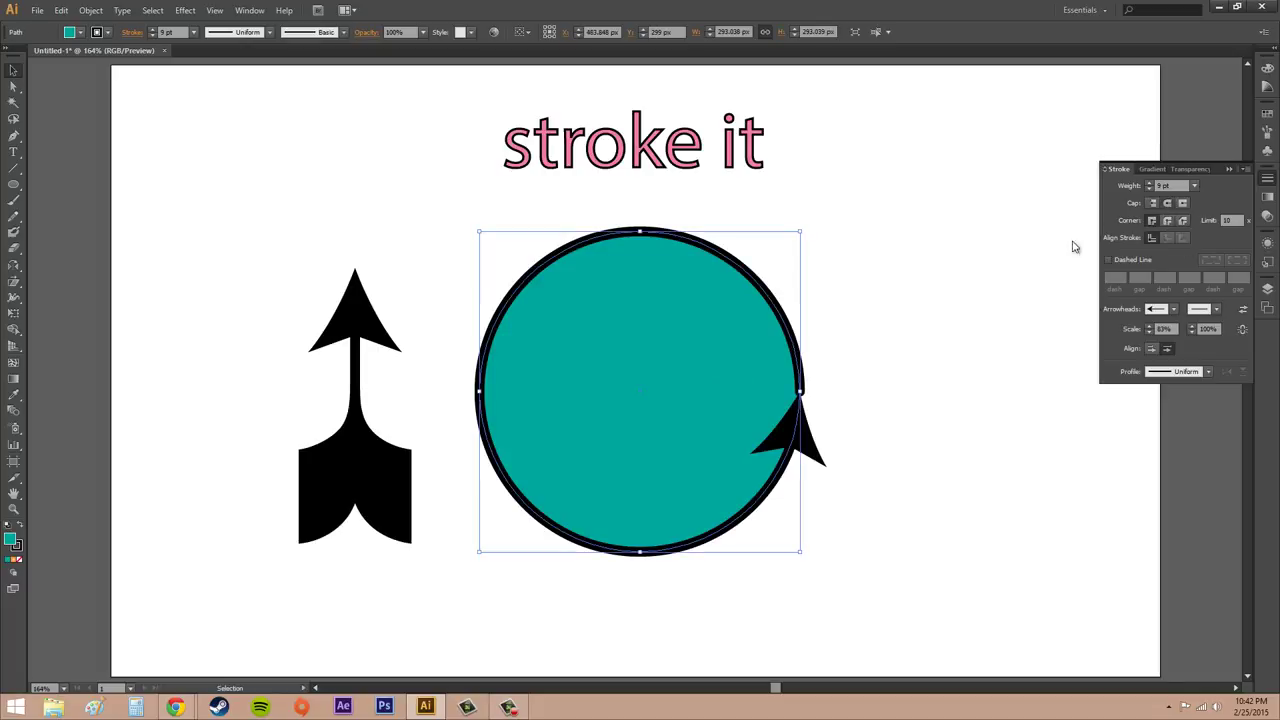
left_click(929, 371)
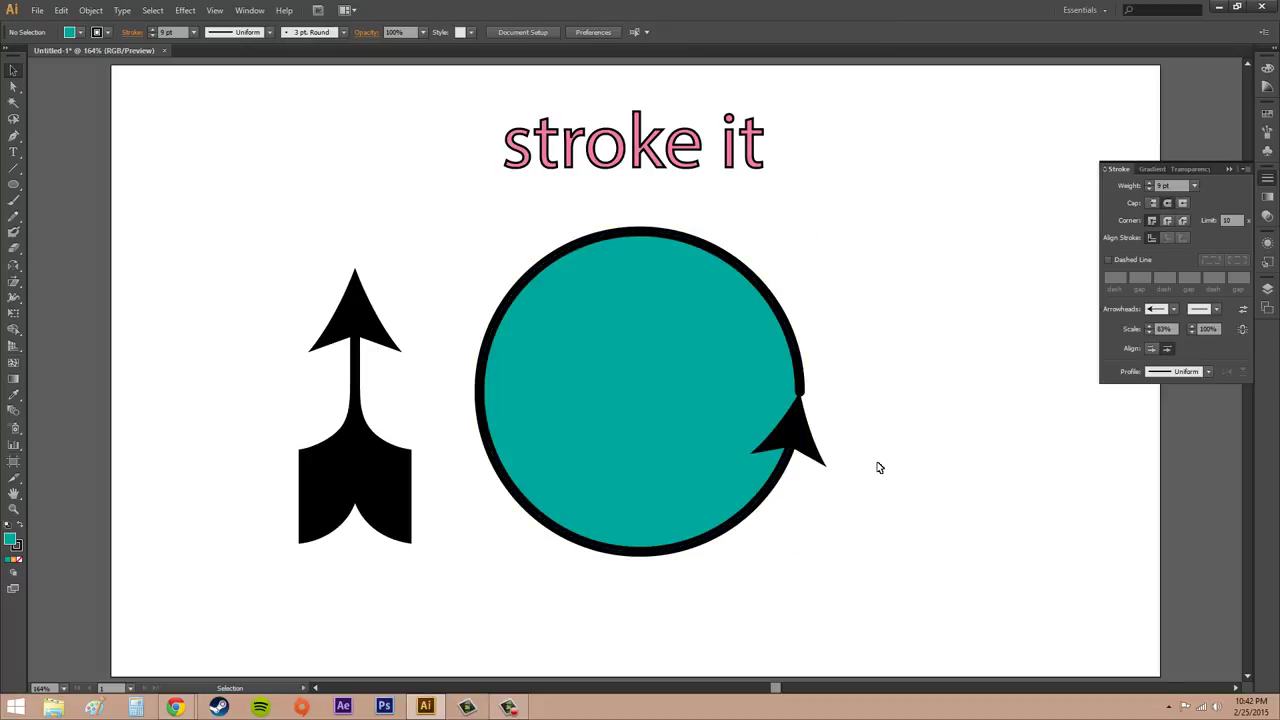